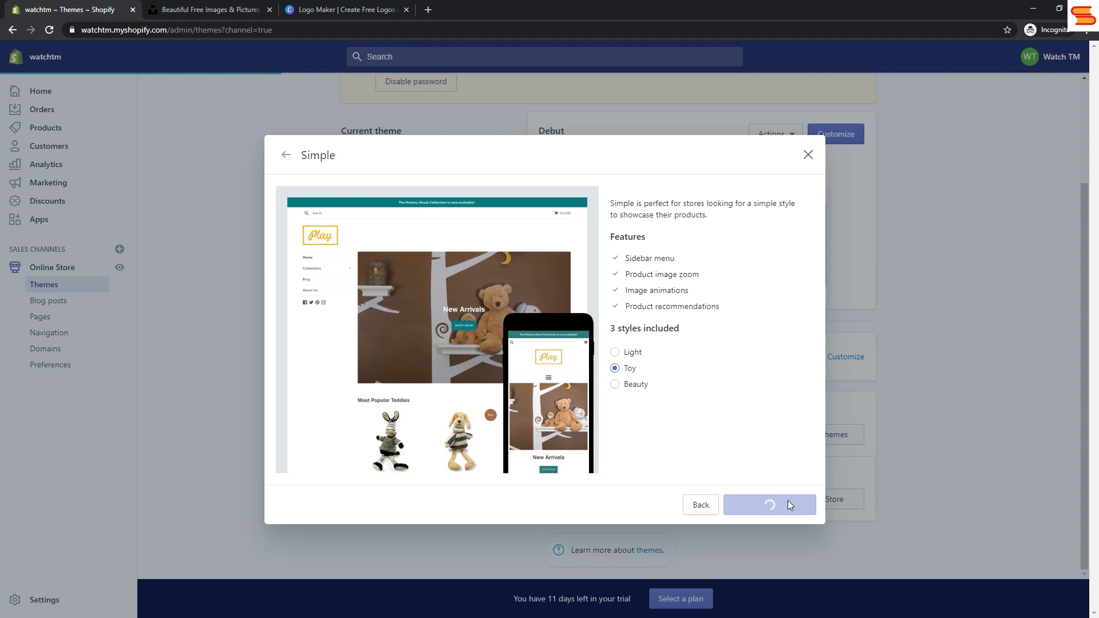
Step: Open the newly added Simple theme from the theme library for customization
scroll(773, 484, "down", 4)
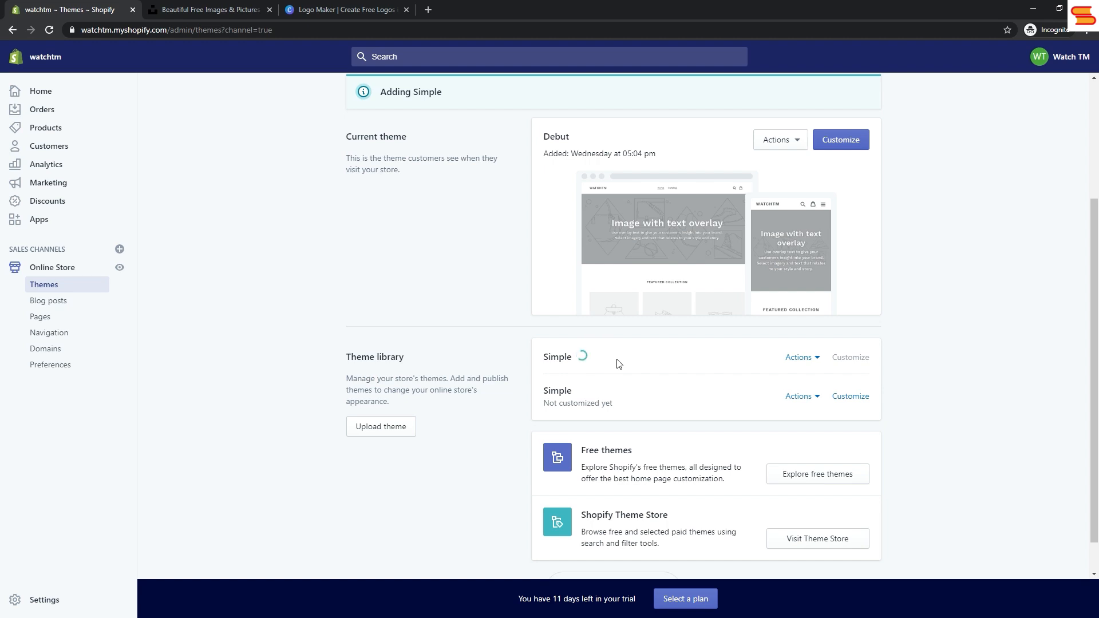
left_click(819, 403)
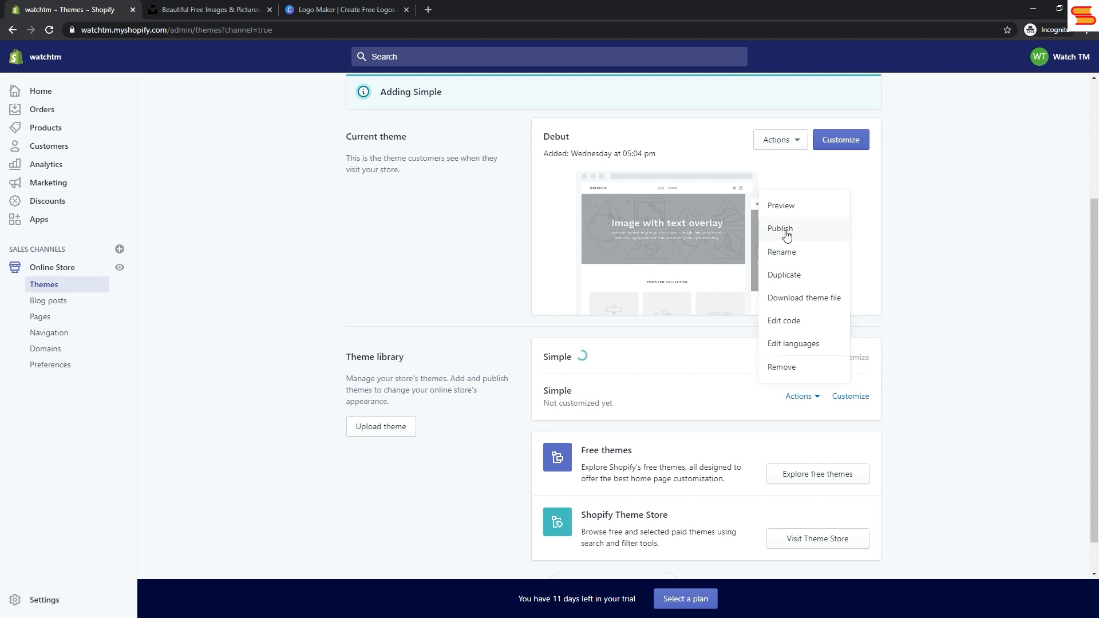
left_click(931, 368)
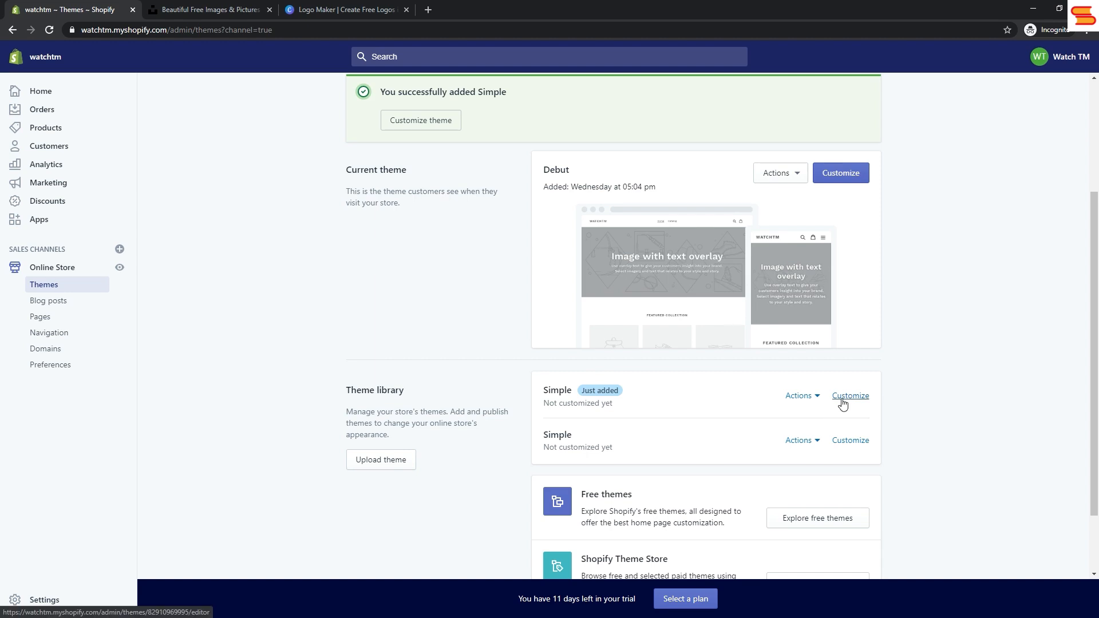
left_click(843, 403)
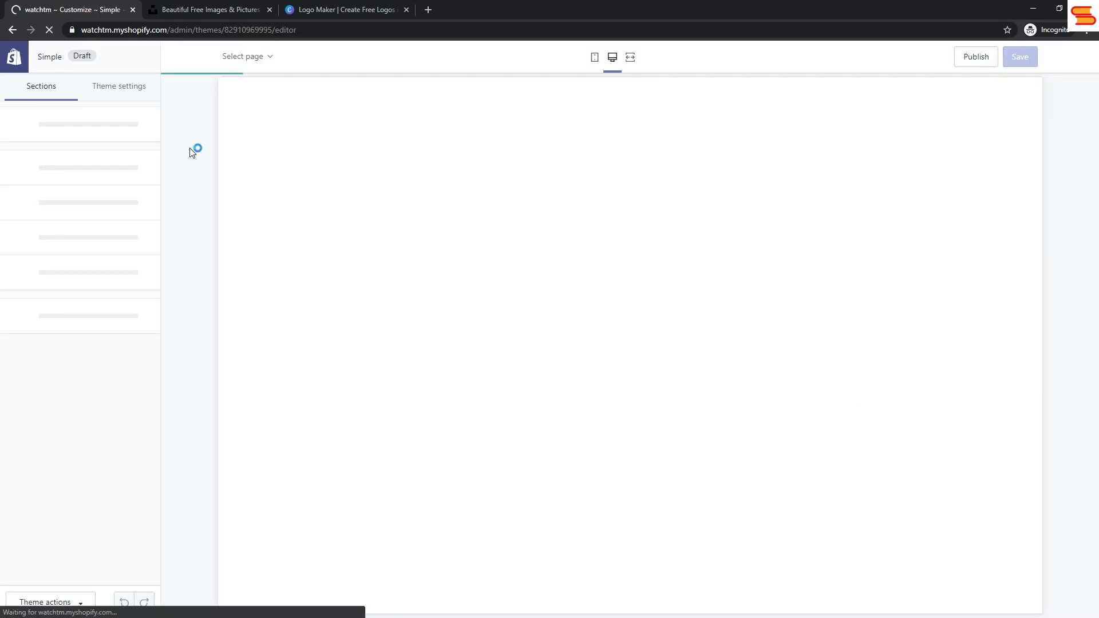
Step: Review the theme settings categories and the Header section's logo, announcement bar and tagline options
left_click(107, 90)
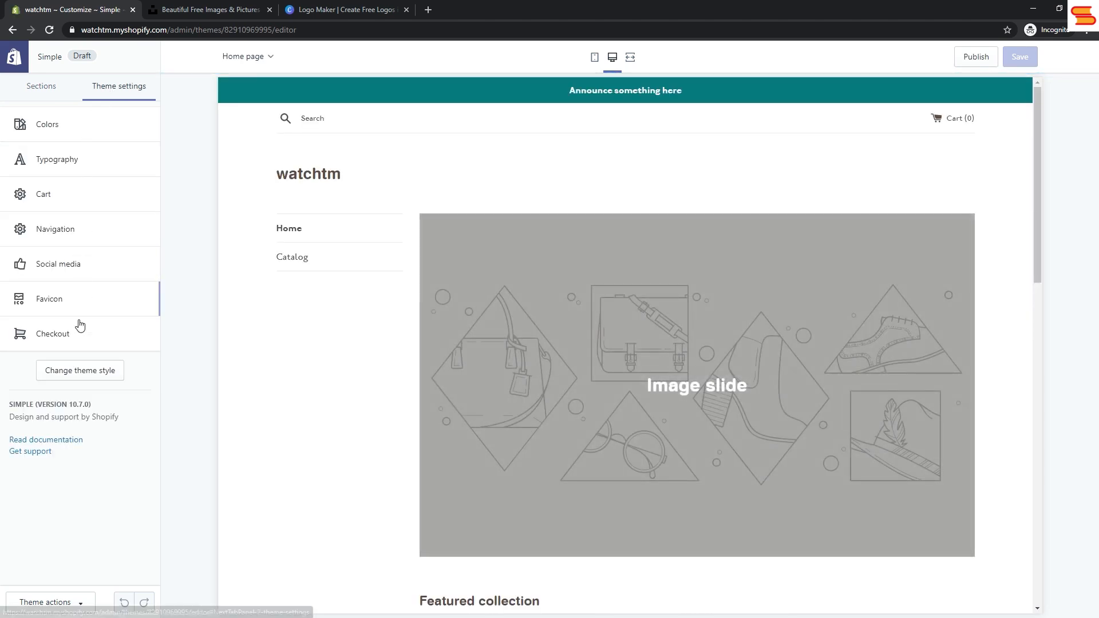
left_click(56, 96)
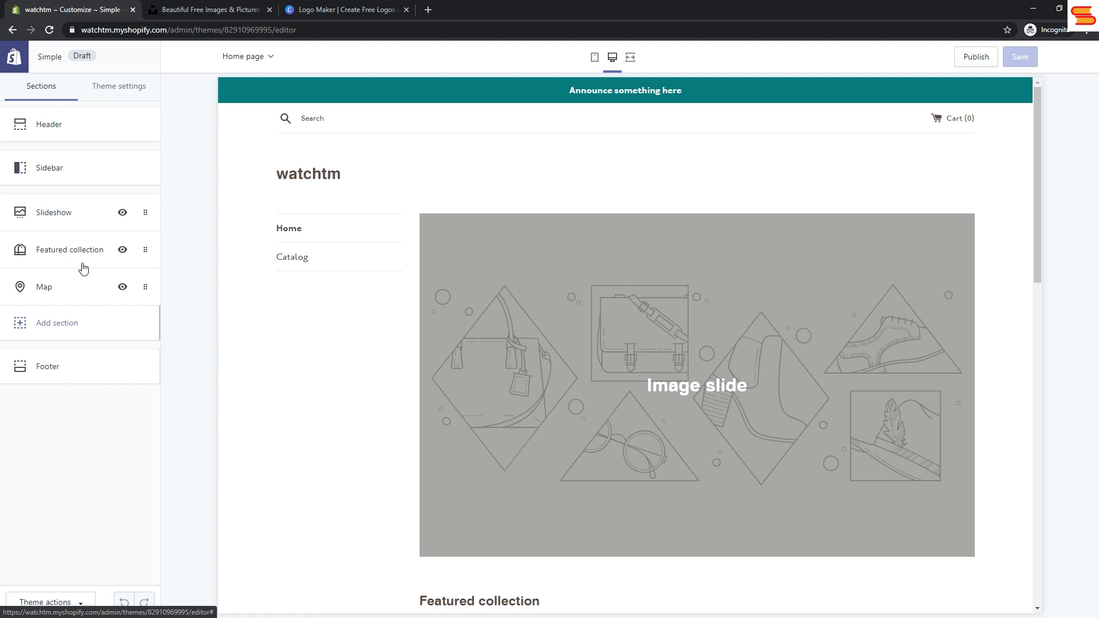
left_click(93, 131)
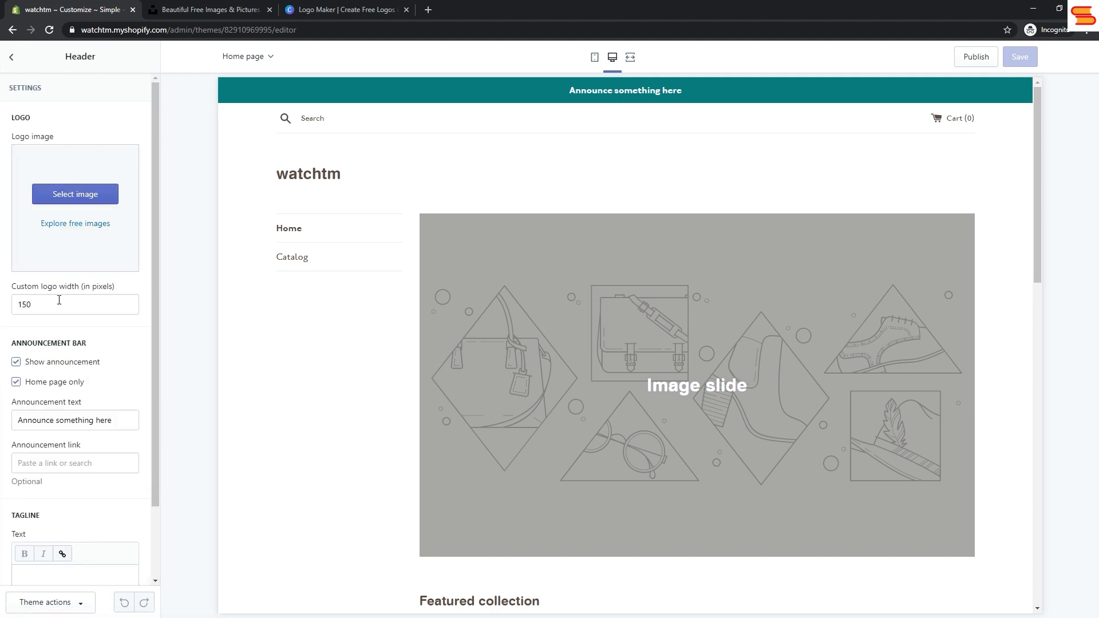
scroll(31, 358, "down", 2)
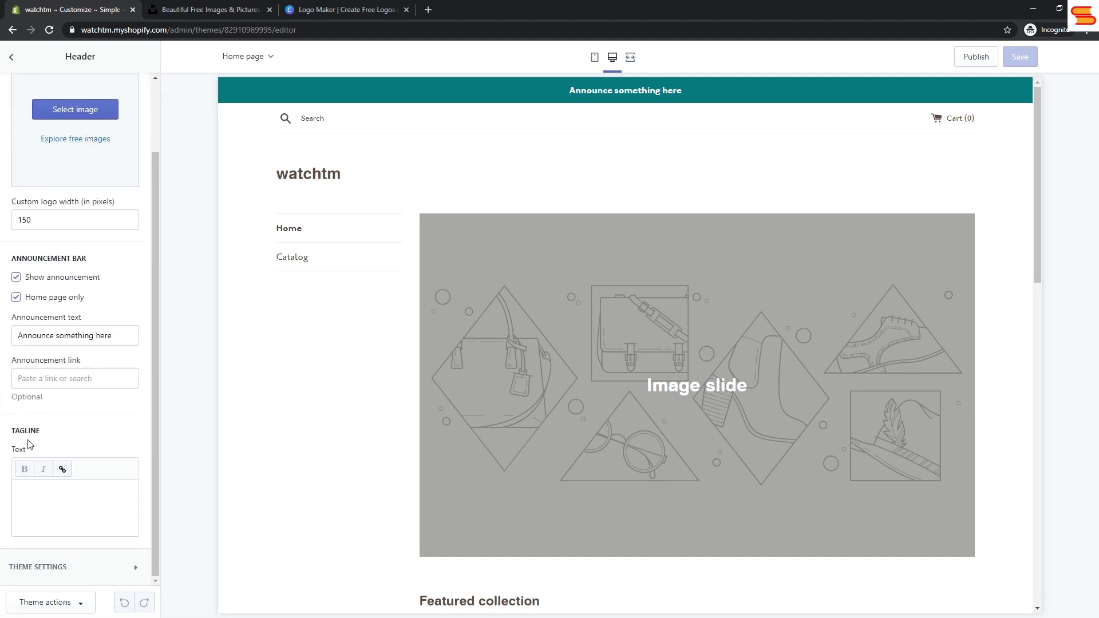
scroll(51, 411, "up", 2)
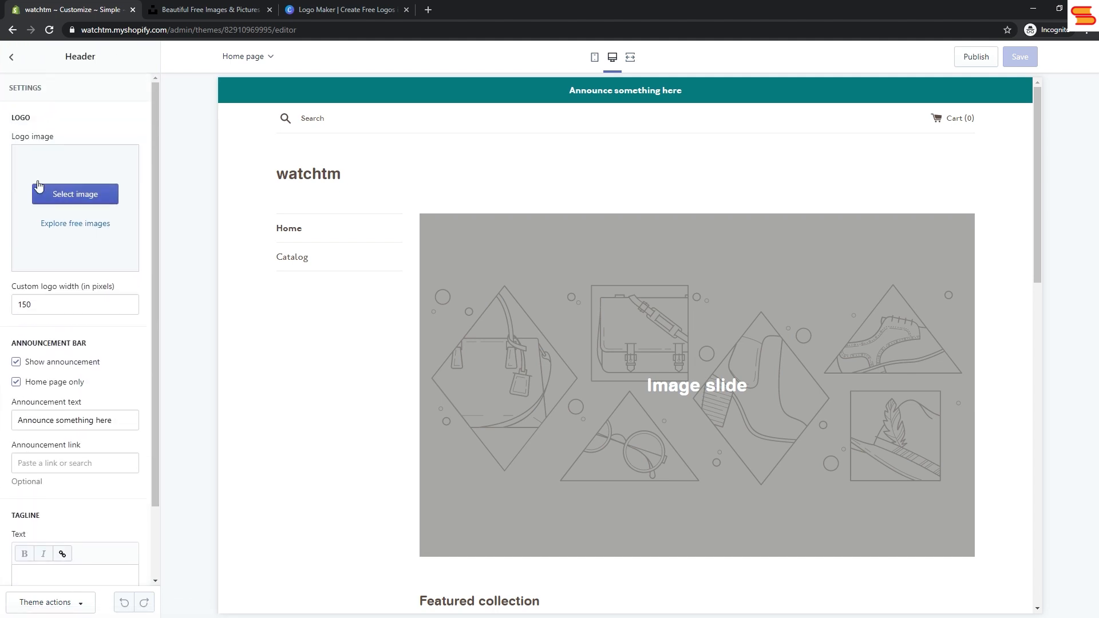
left_click(12, 58)
Step: Examine the Sidebar section's menu setting and its social media link fields
left_click(51, 172)
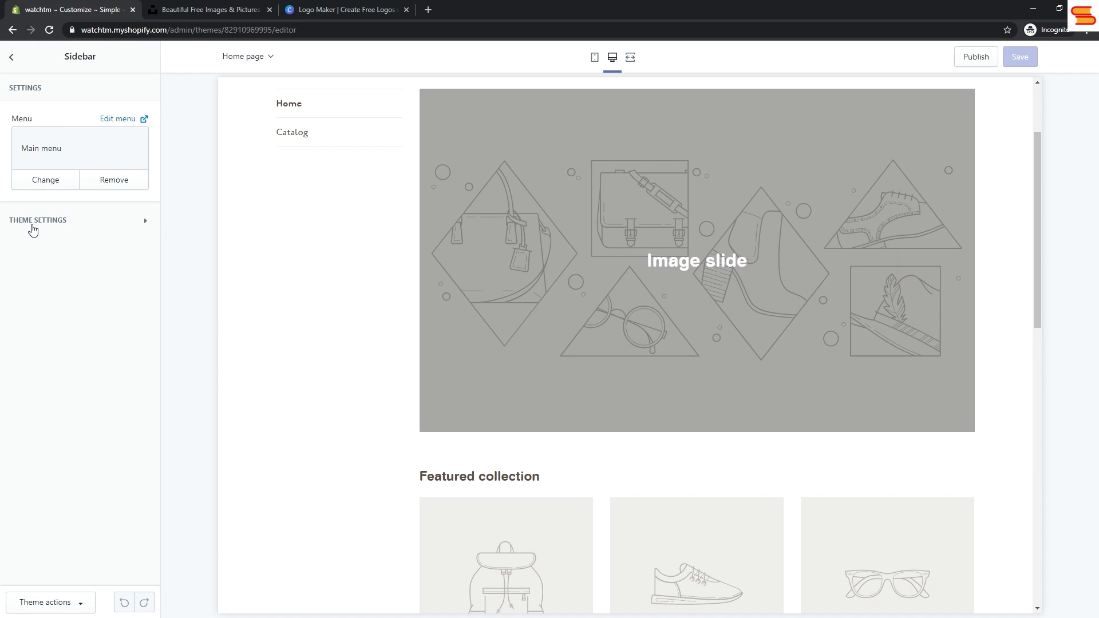
left_click(32, 228)
left_click(32, 228)
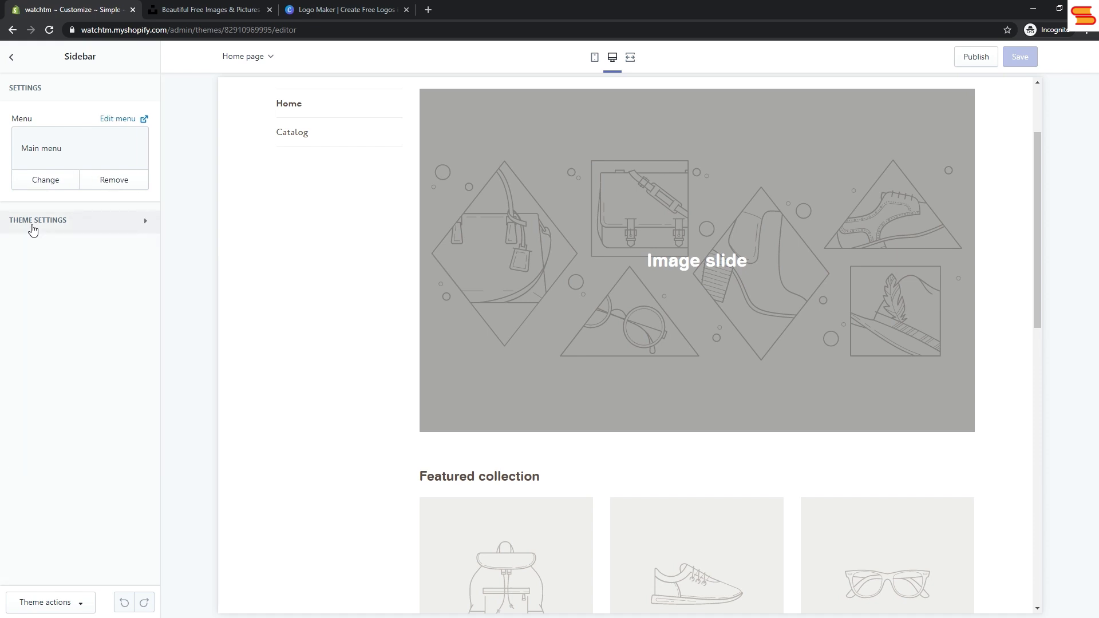
left_click(33, 229)
scroll(52, 473, "down", 5)
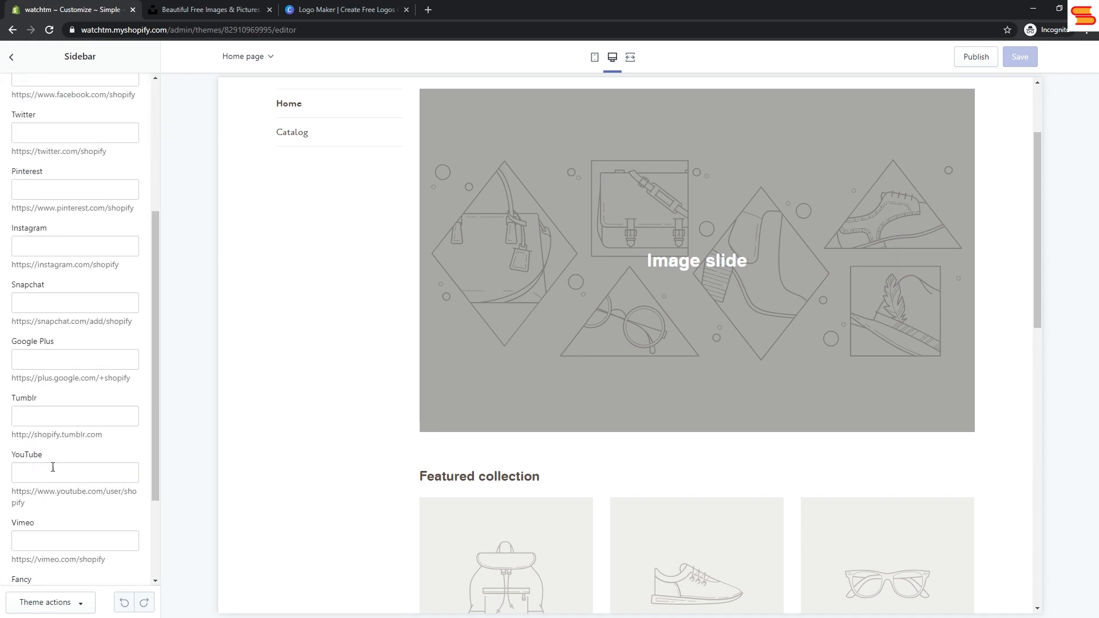
scroll(55, 466, "up", 5)
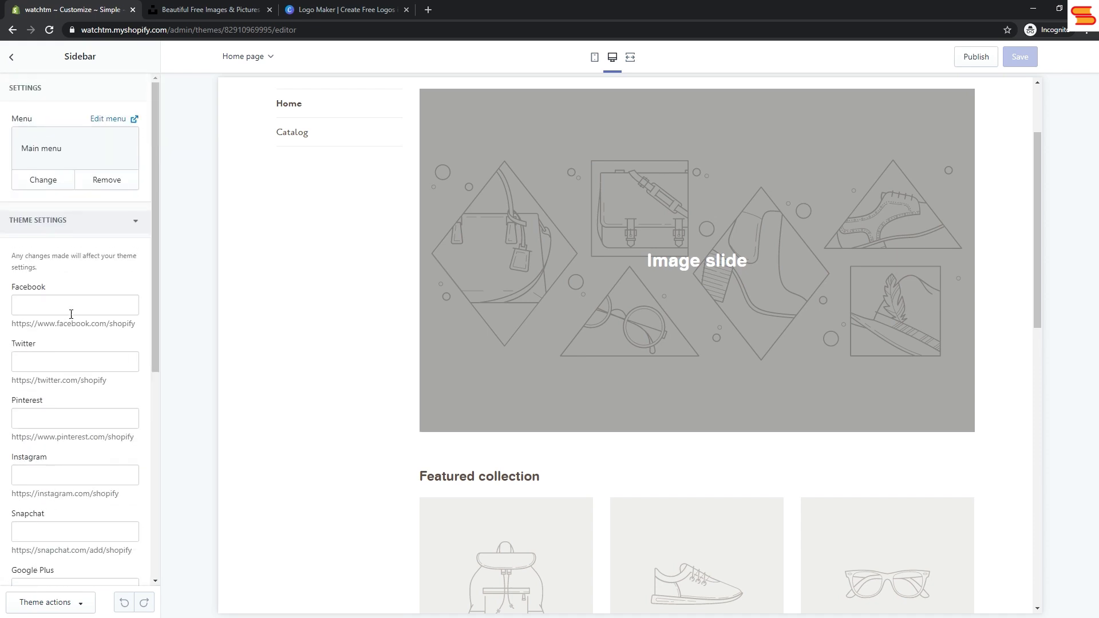
left_click(11, 57)
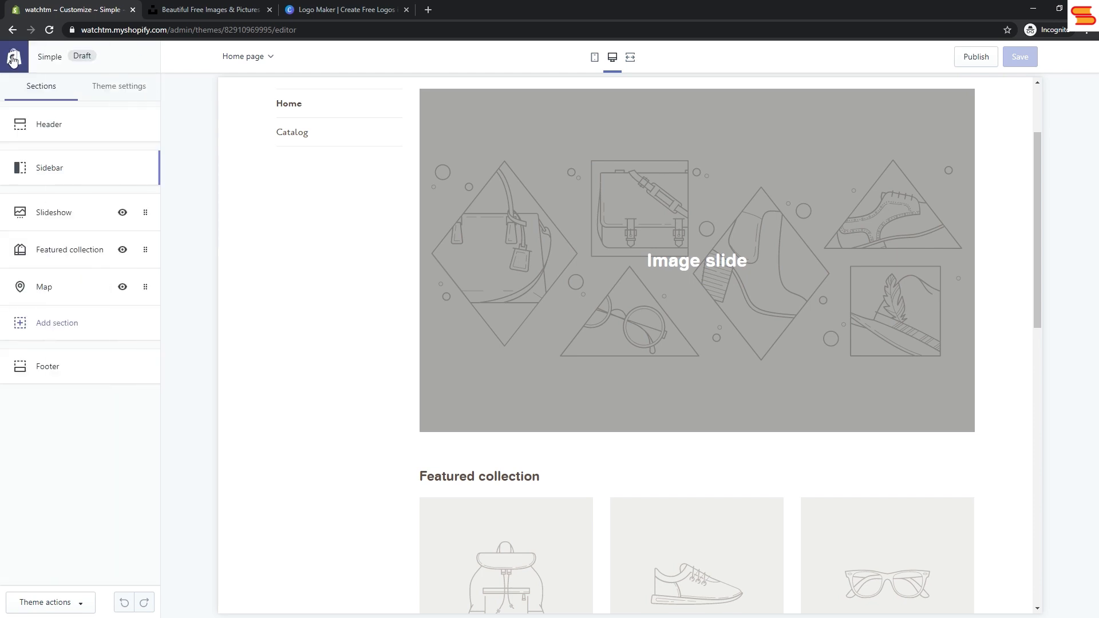
Step: Examine the Footer section's settings and the content types it offers to add
left_click(46, 374)
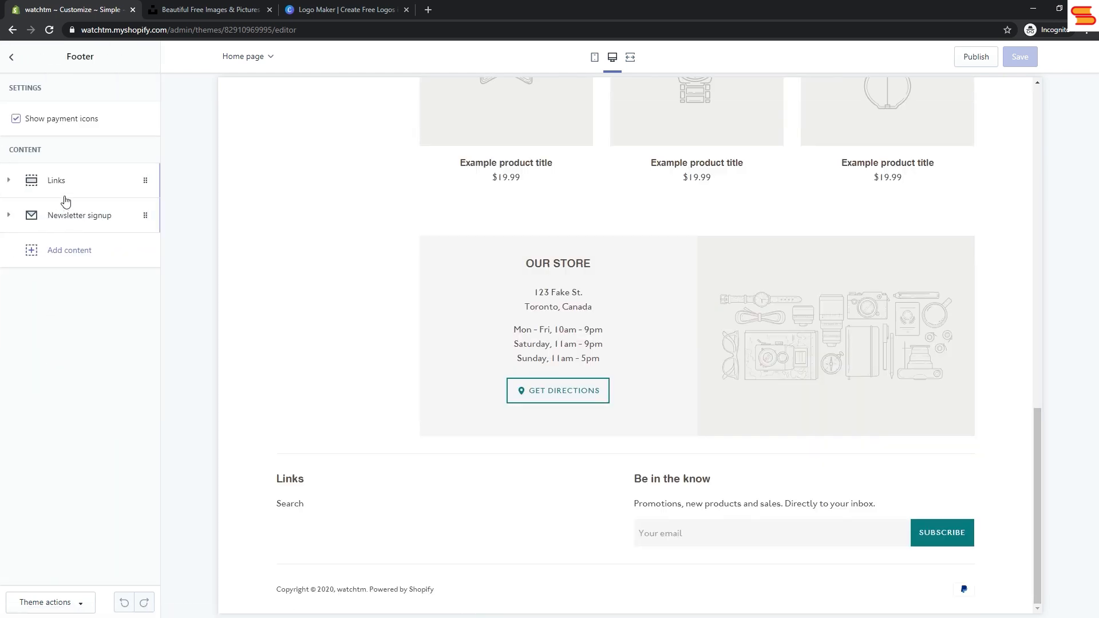
left_click(65, 252)
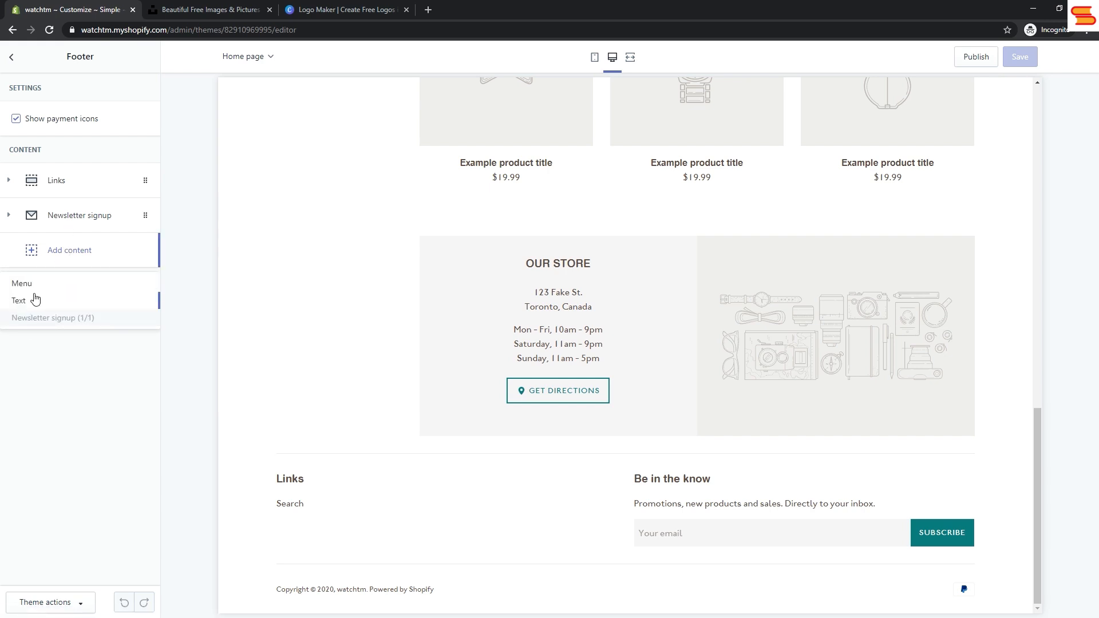
left_click(12, 60)
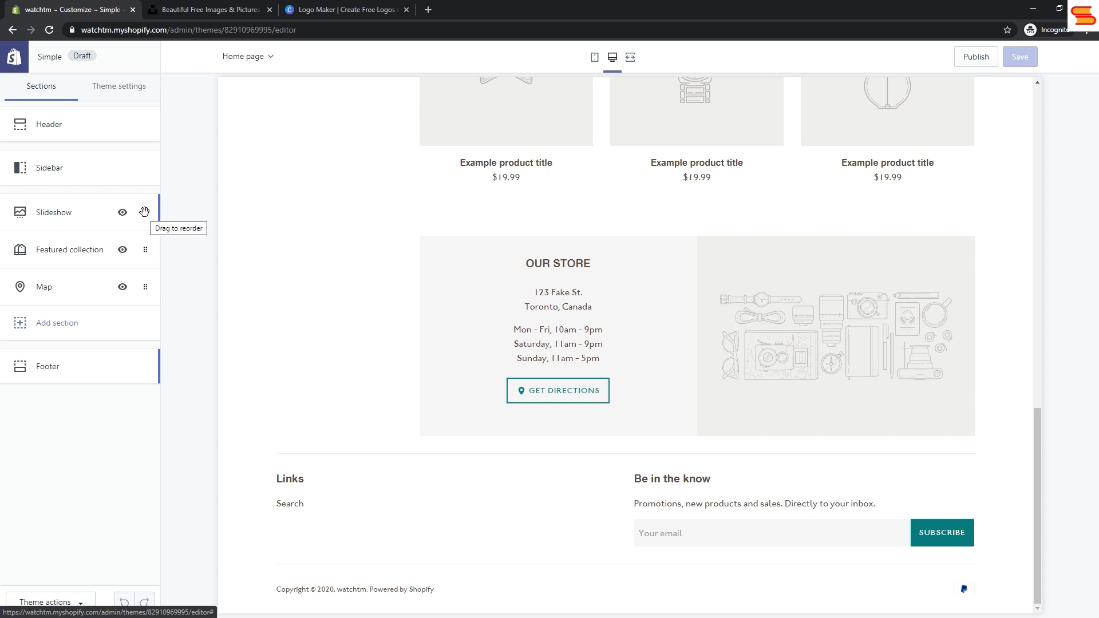
Step: Move the Slideshow section between Featured collection and Map
left_click_drag(144, 212, 143, 285)
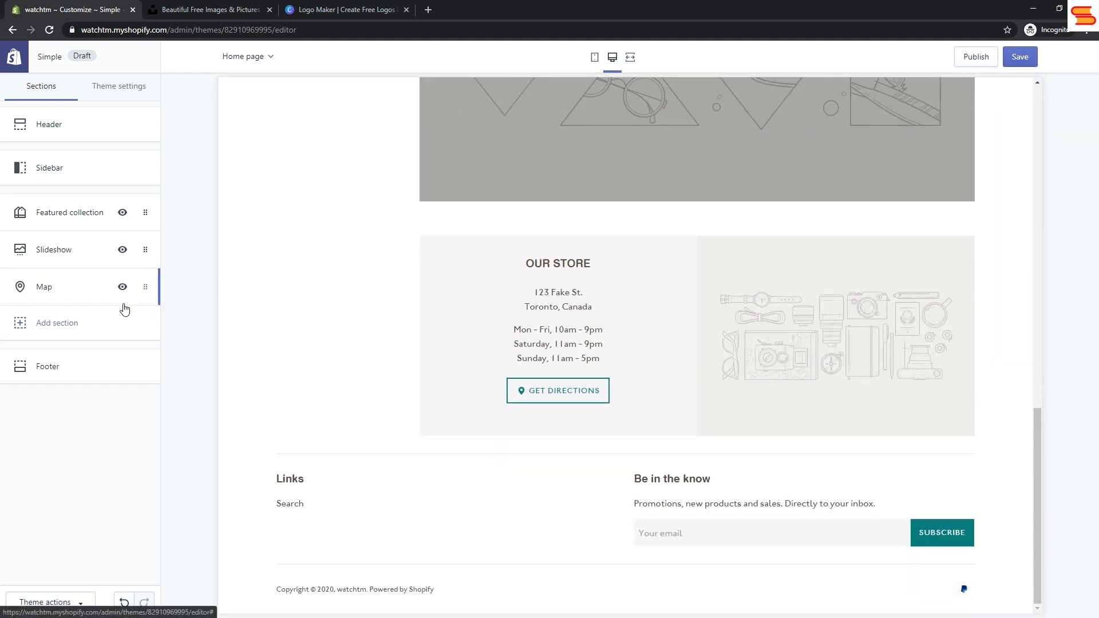
Step: Add a Featured banner section and move it above Featured collection, checking the home page preview
left_click(76, 330)
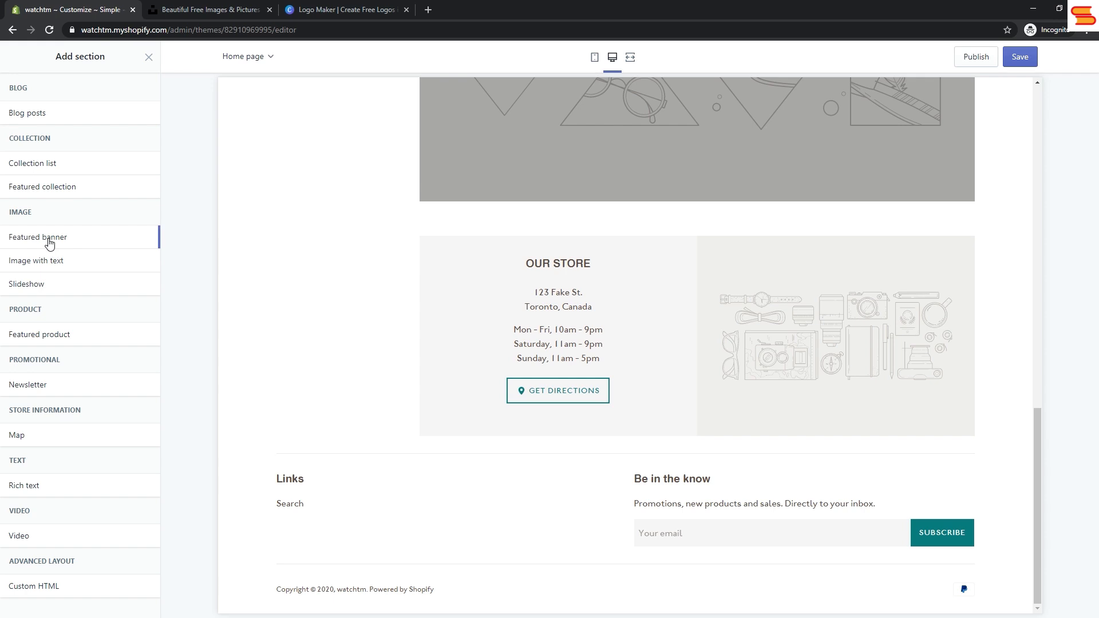
mouse_move(51, 245)
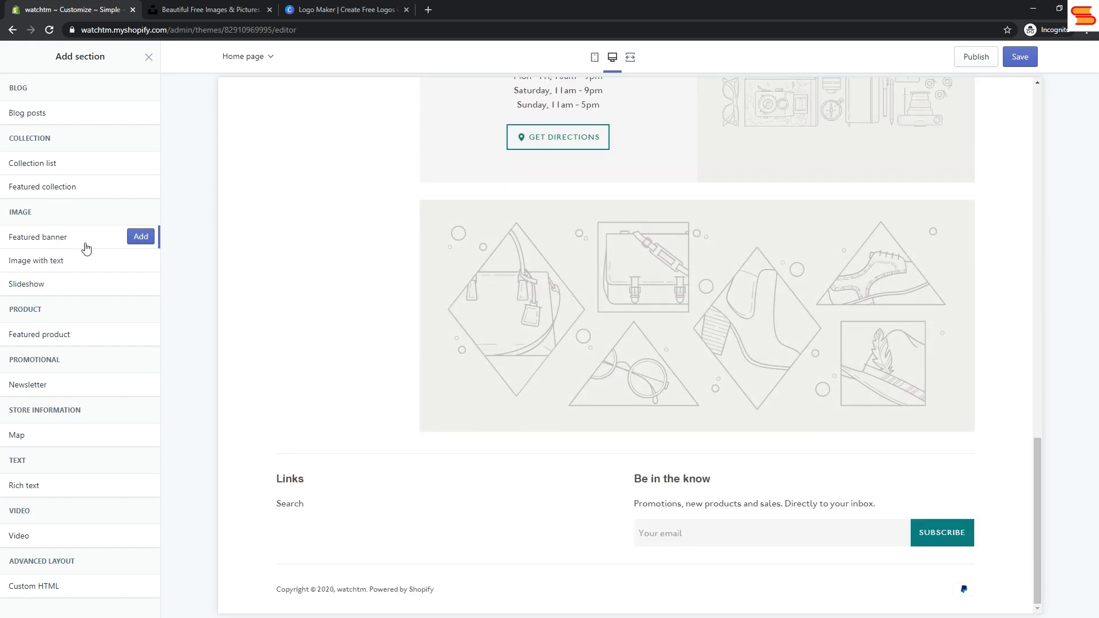
left_click(136, 238)
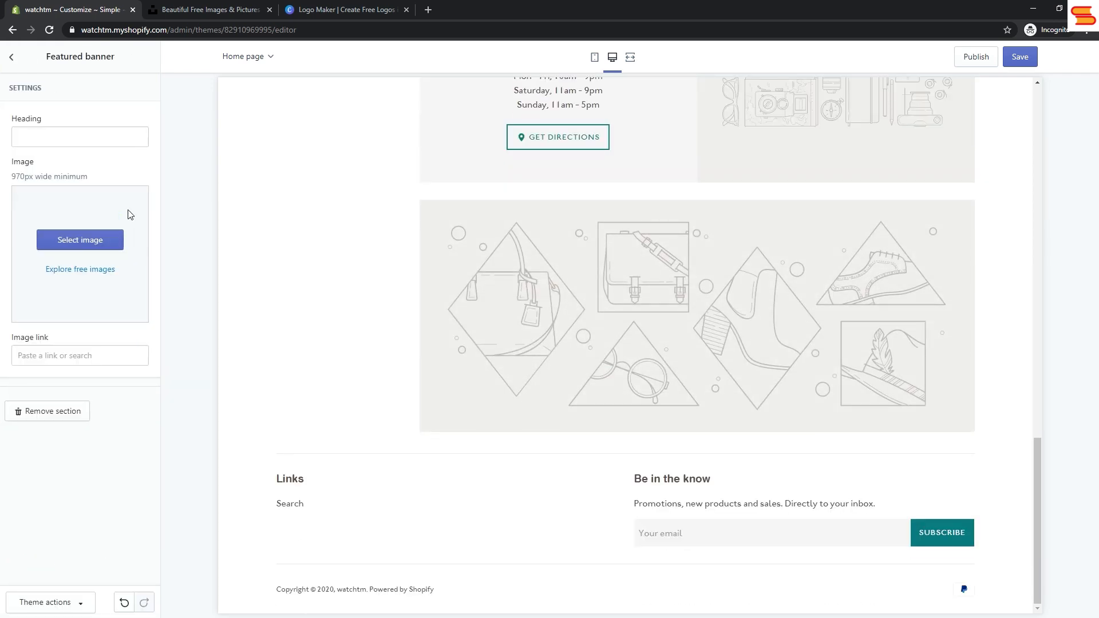
left_click(14, 63)
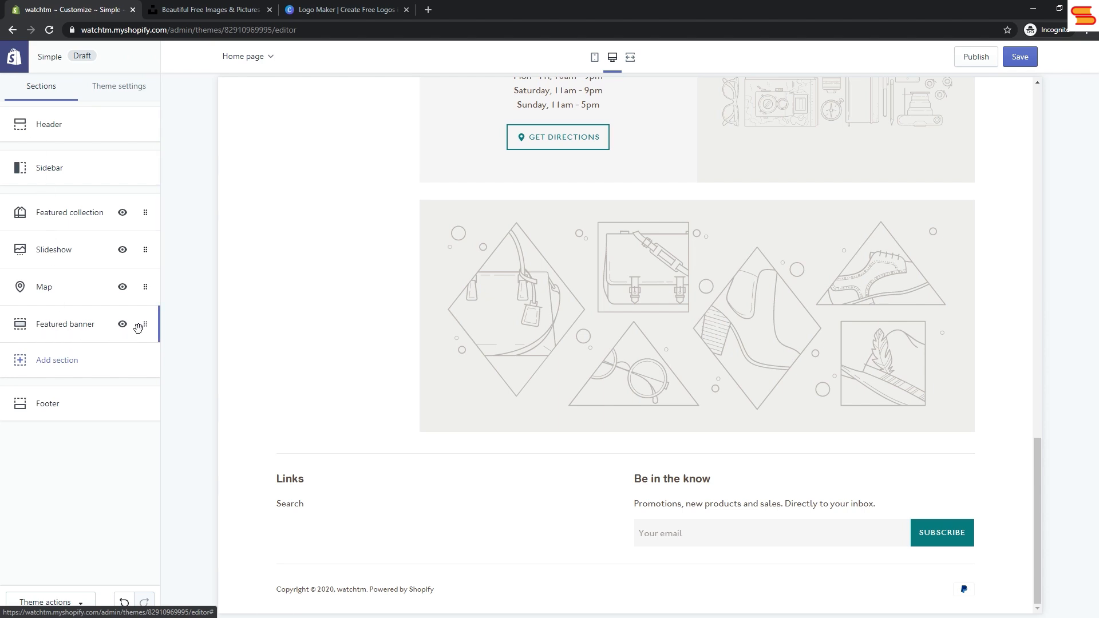
left_click_drag(145, 324, 141, 216)
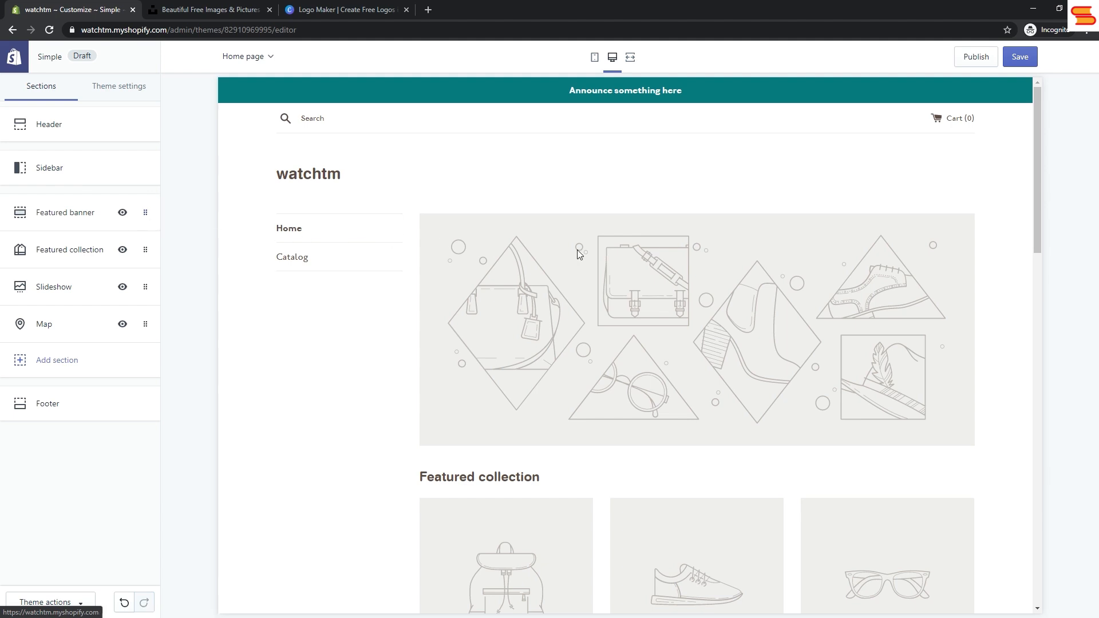
scroll(657, 315, "down", 15)
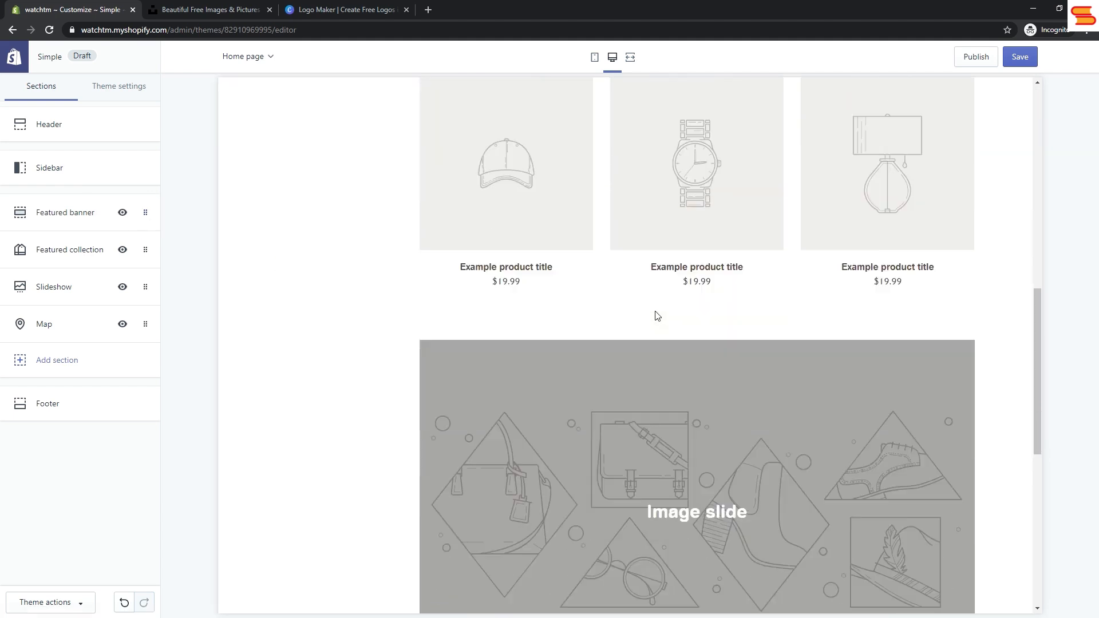
scroll(655, 315, "up", 15)
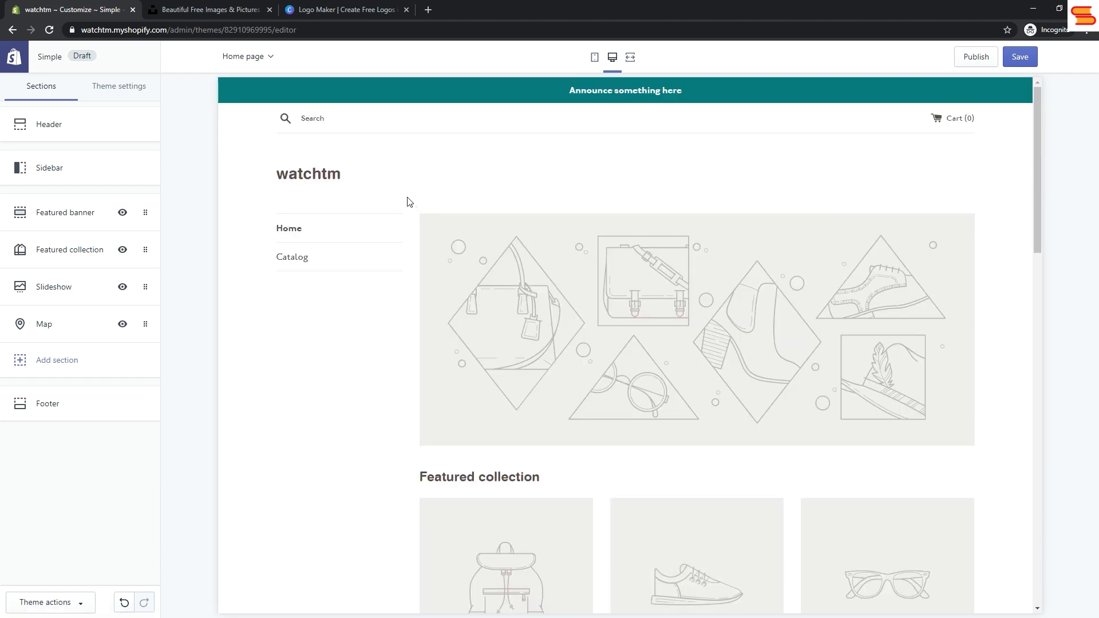
Step: Switch to Unsplash and search its photos for "wristwatch, people"
left_click(218, 12)
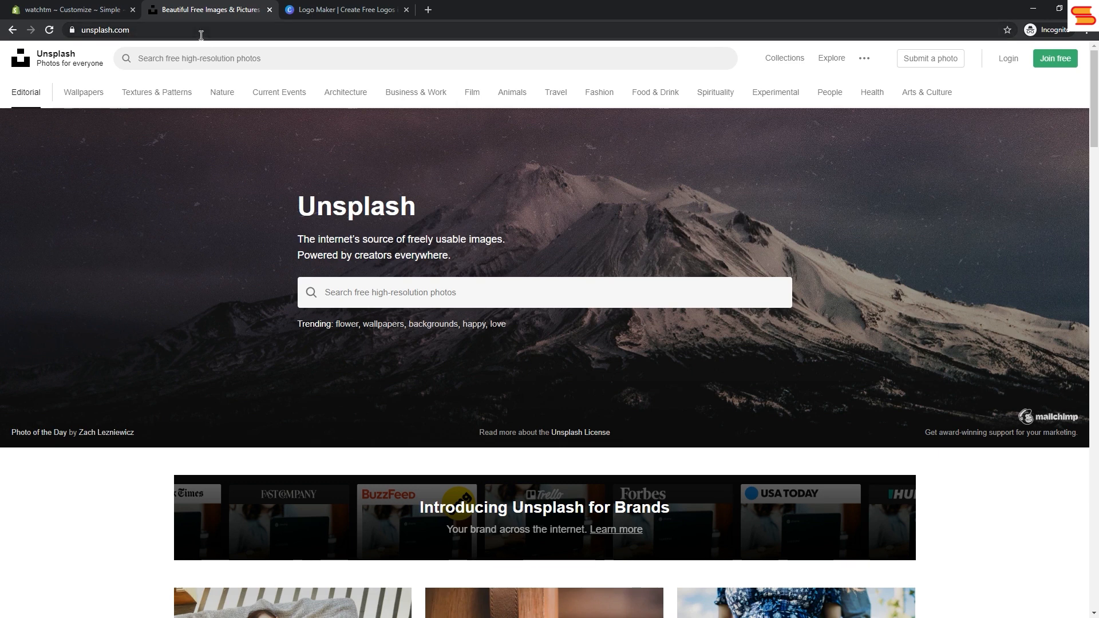
left_click(201, 30)
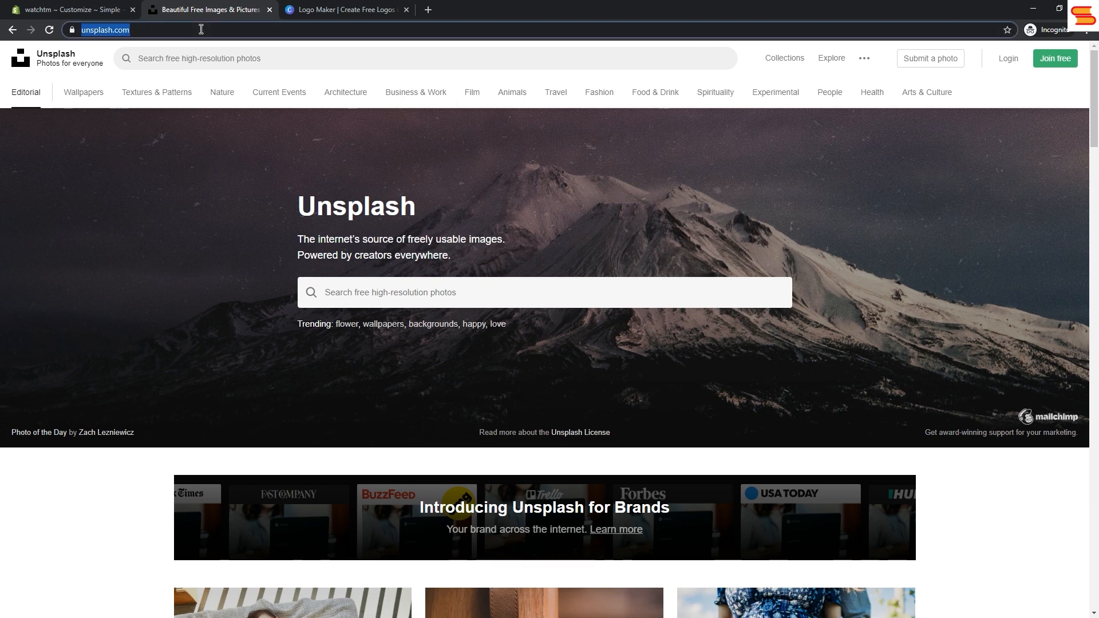
left_click(328, 292)
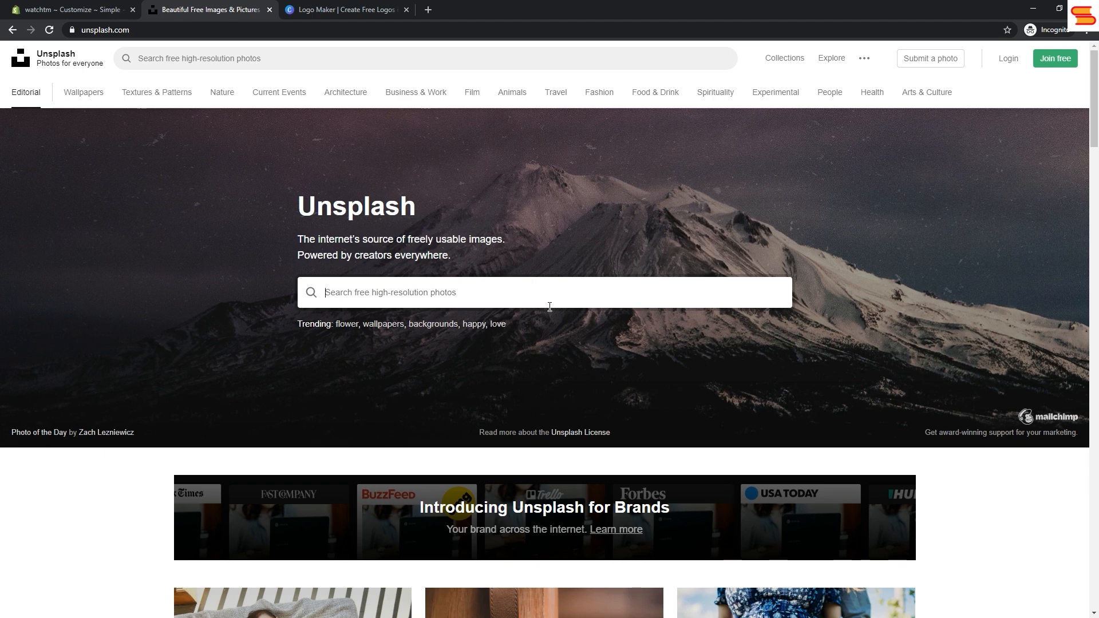
type("wristwatc")
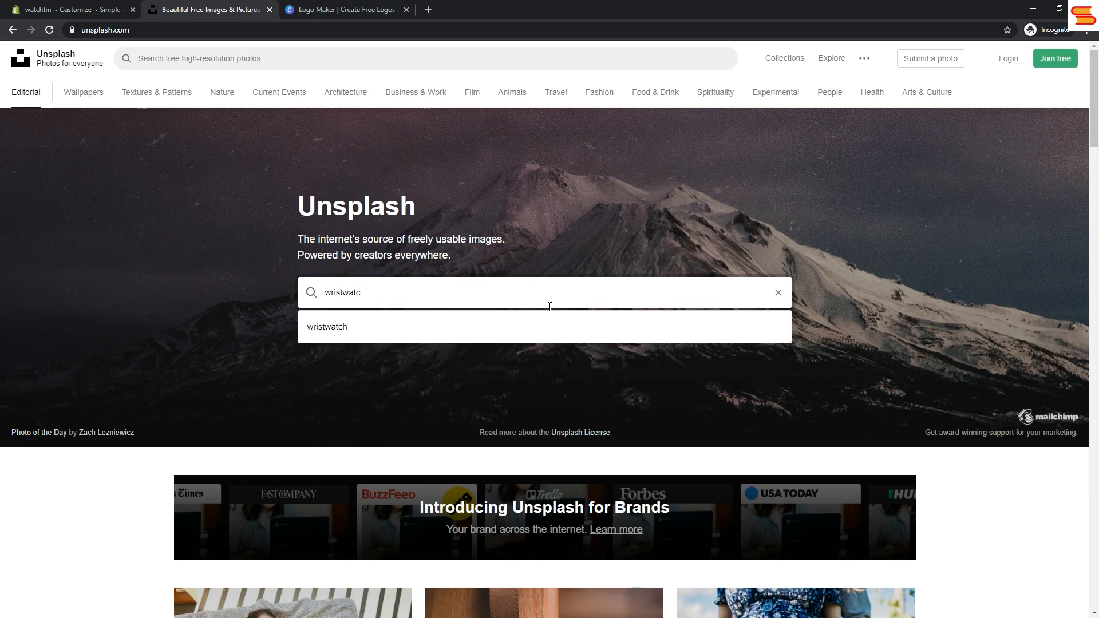
type("h, people")
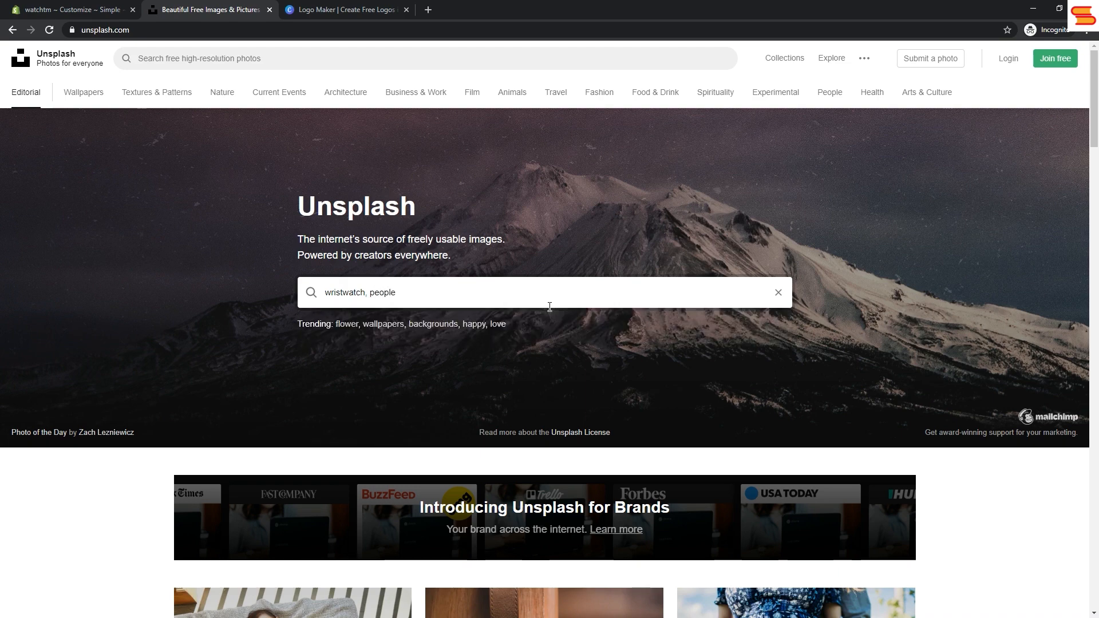
key("Return")
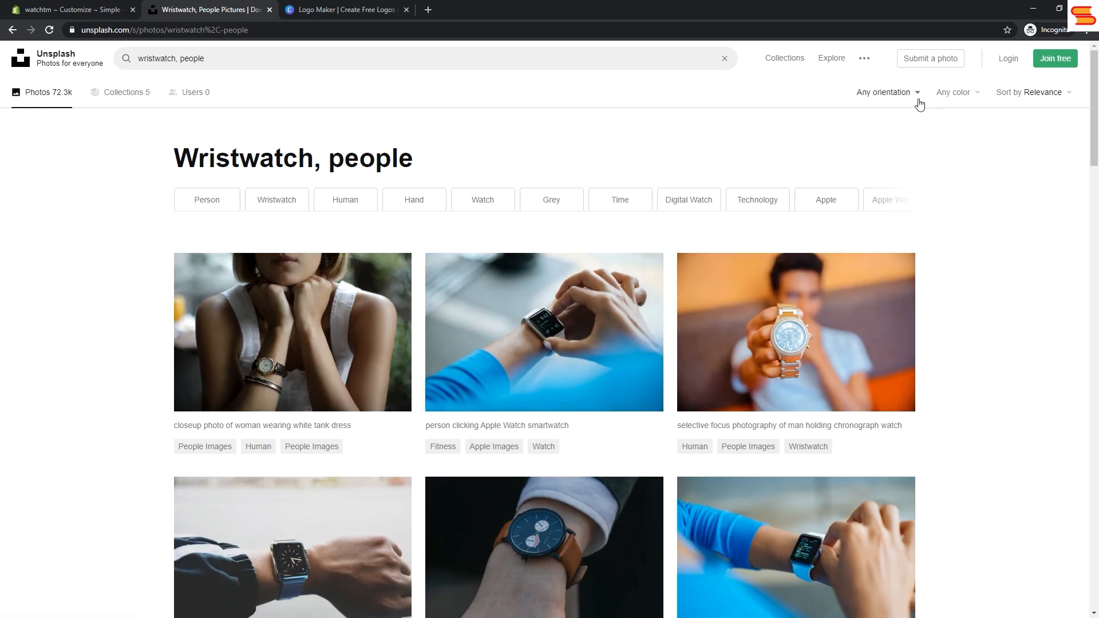
Step: Filter the photo results by the Black and white color option and browse them for a suitable wristwatch image
left_click(917, 95)
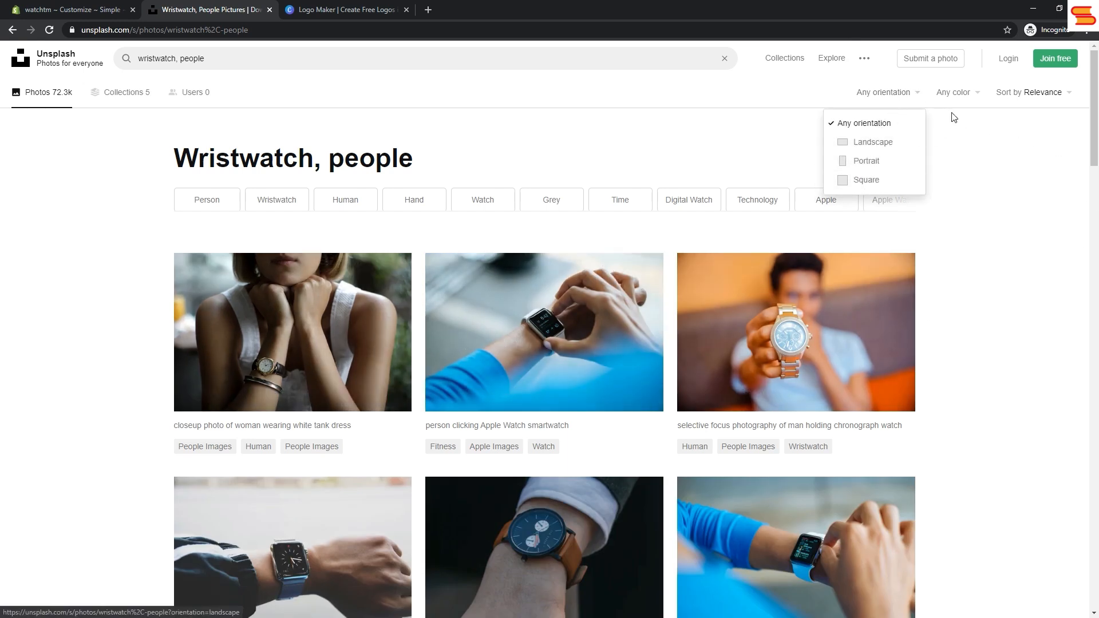
left_click(955, 94)
left_click(937, 143)
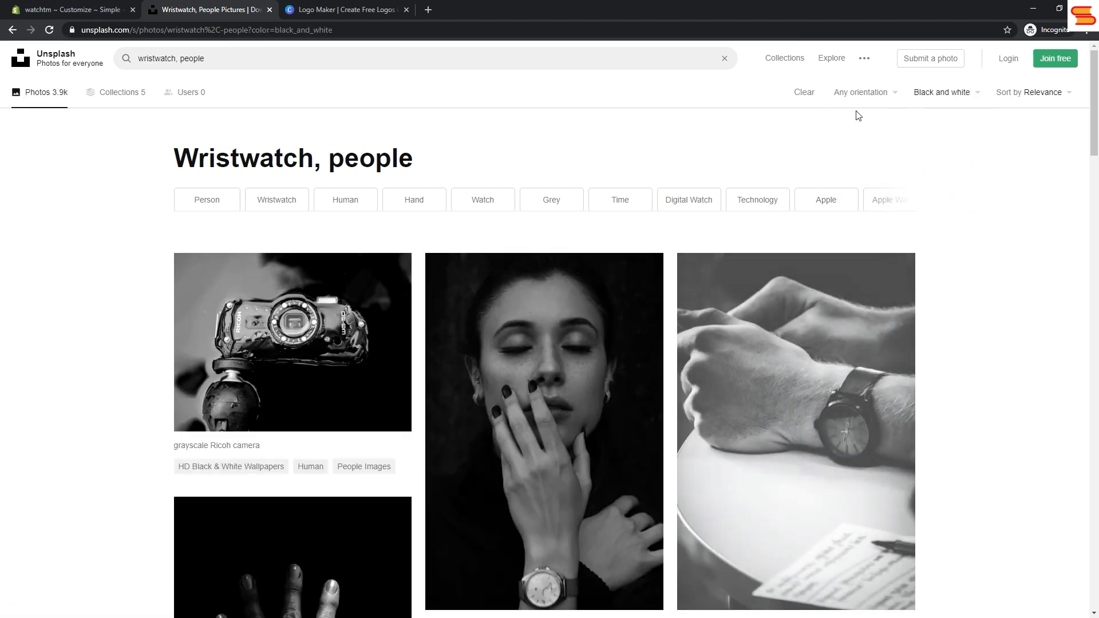
scroll(370, 473, "down", 10)
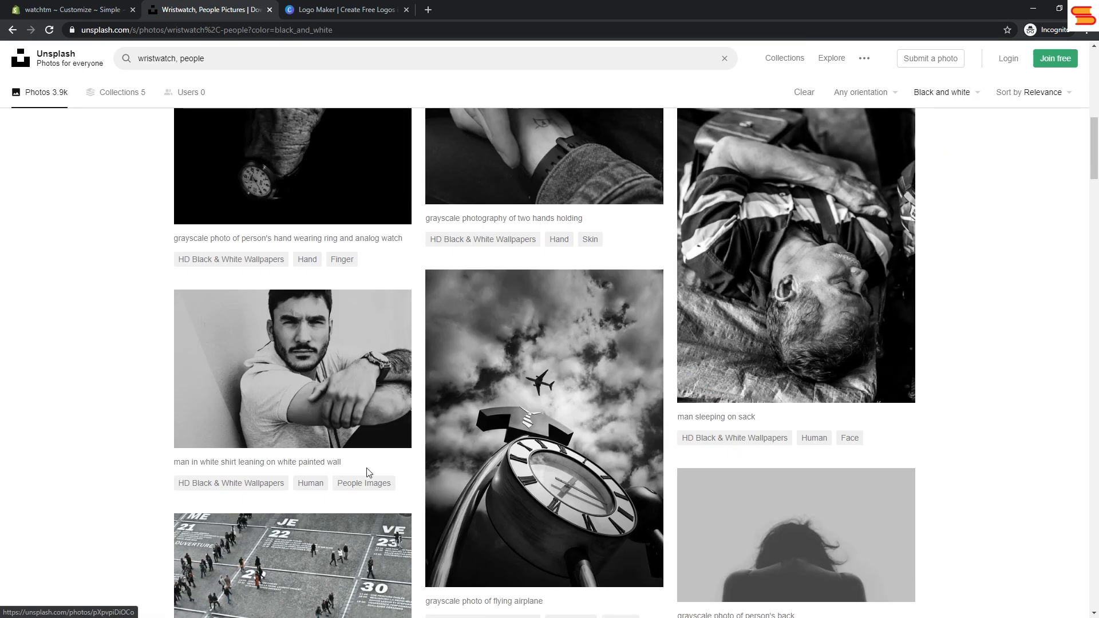
mouse_move(389, 435)
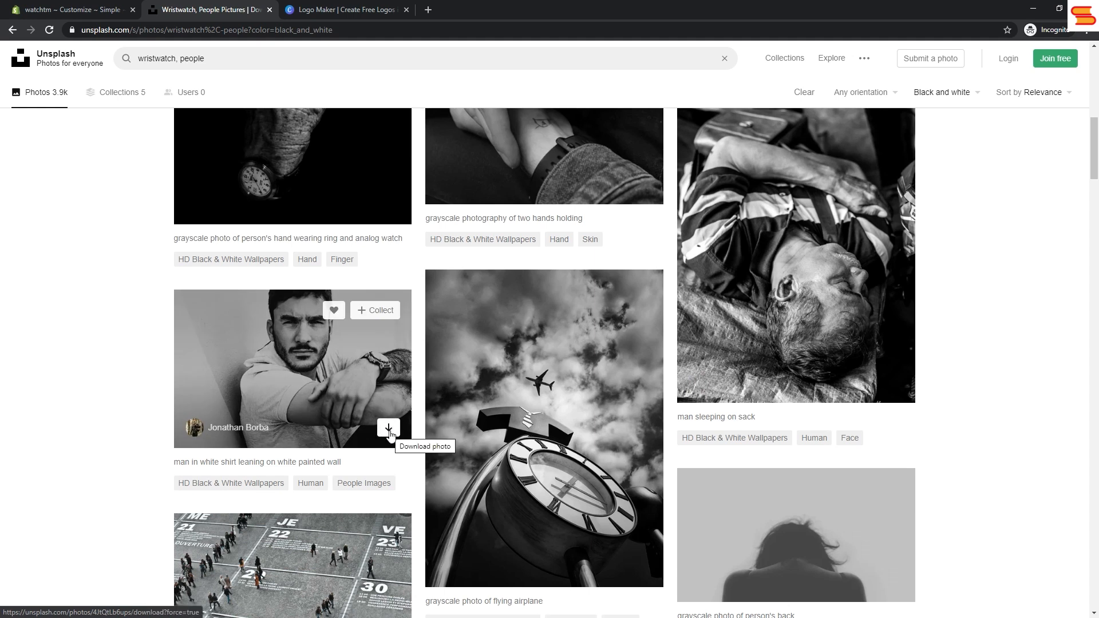
Step: Switch to Canva's free logo maker, open a blank custom logo design separately and browse its logo templates
left_click(313, 12)
left_click(192, 32)
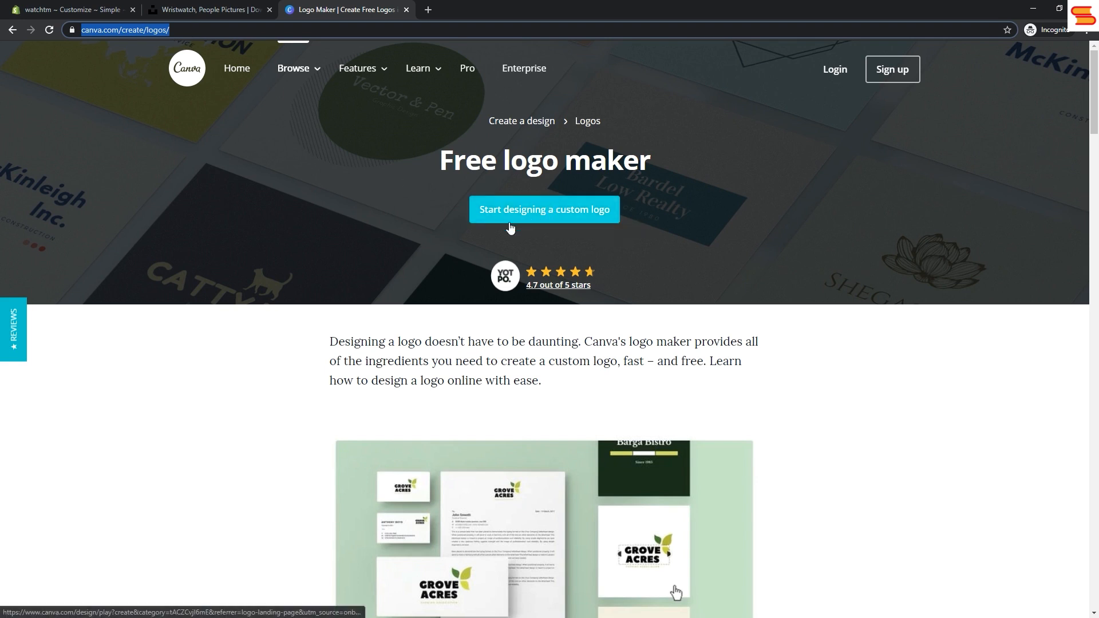
right_click(535, 218)
left_click(567, 224)
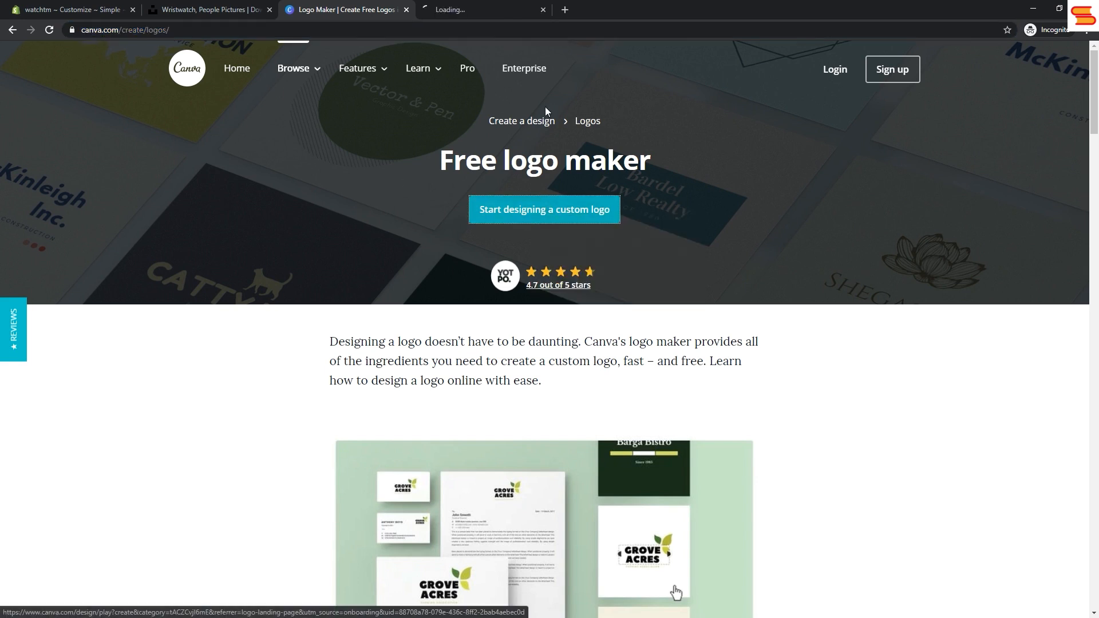
left_click(497, 12)
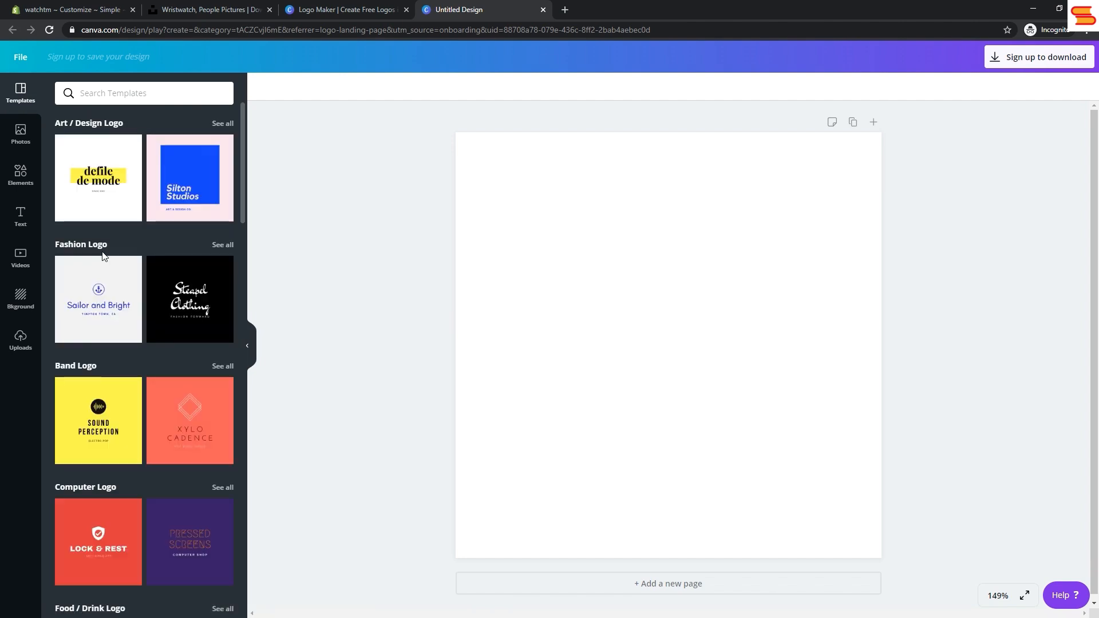
scroll(107, 268, "down", 5)
scroll(107, 267, "up", 5)
Step: Switch to the Shopify theme editor and upload watchtm_logo from Downloads as the Header section's logo image
left_click(56, 15)
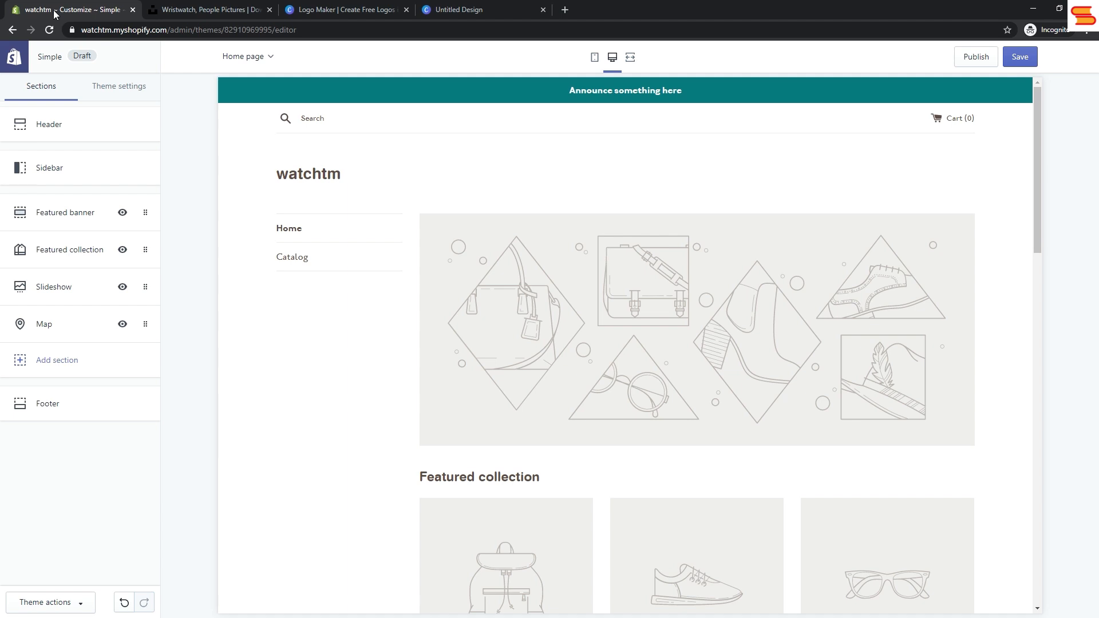
left_click(73, 136)
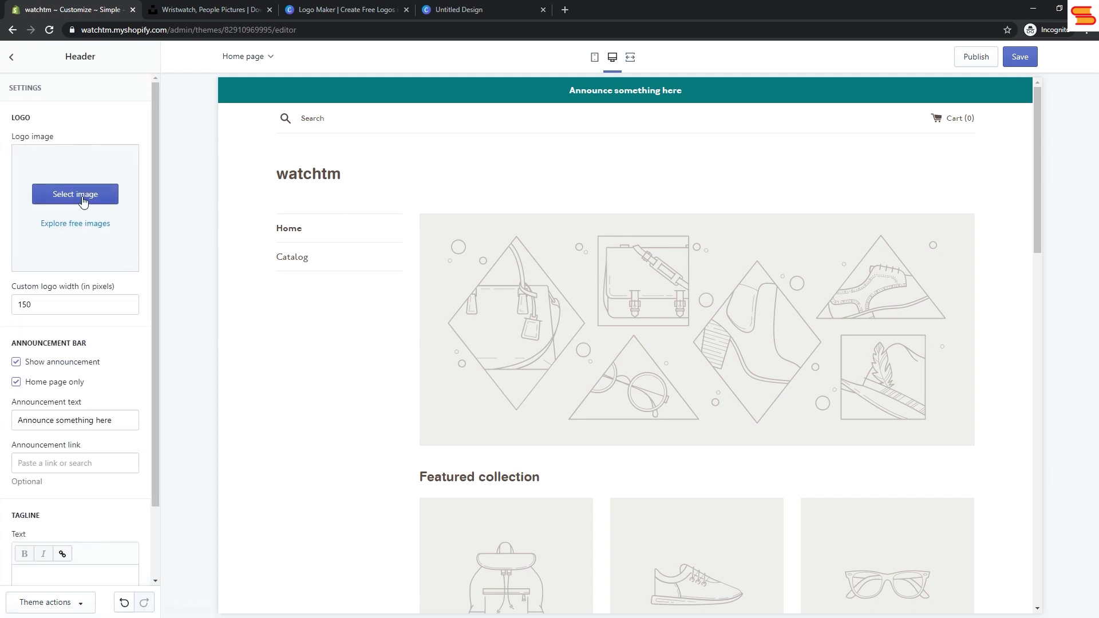
left_click(83, 198)
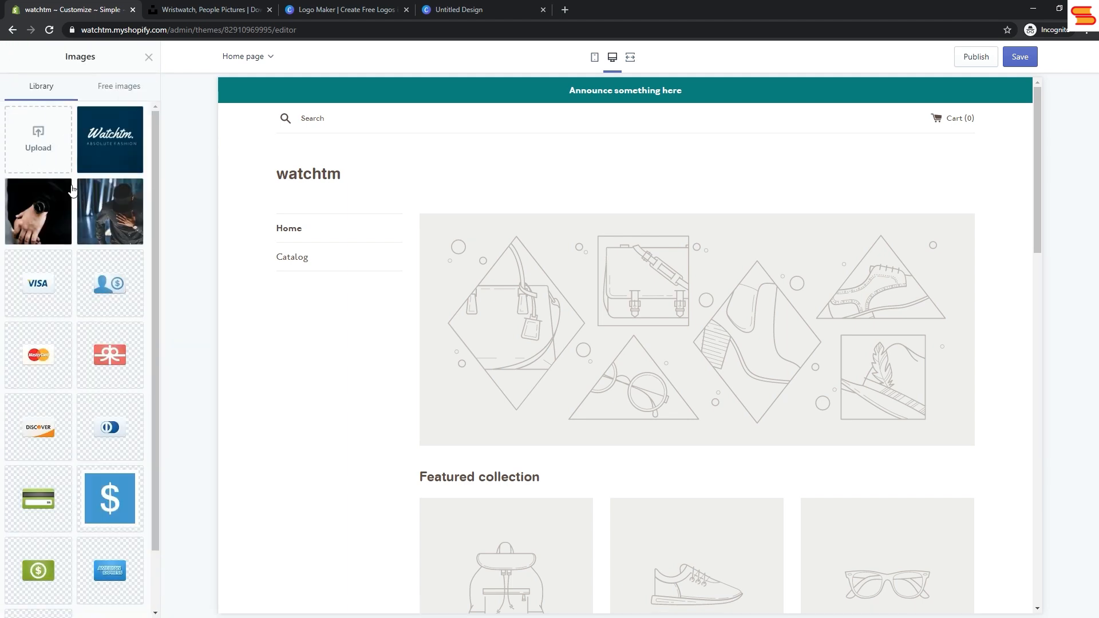
left_click(50, 153)
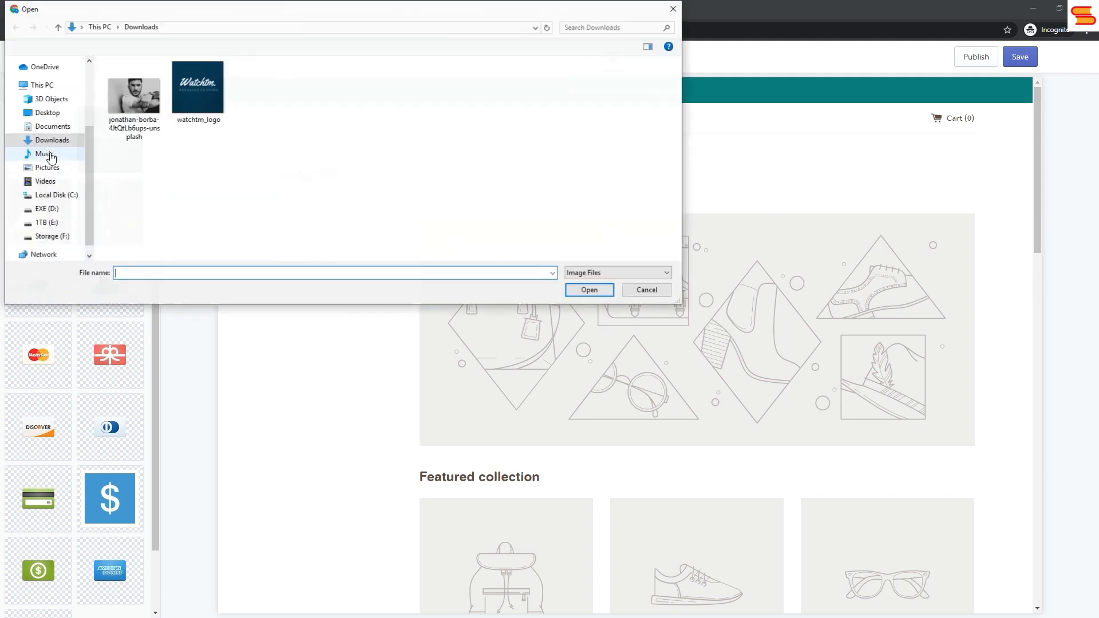
left_click(193, 94)
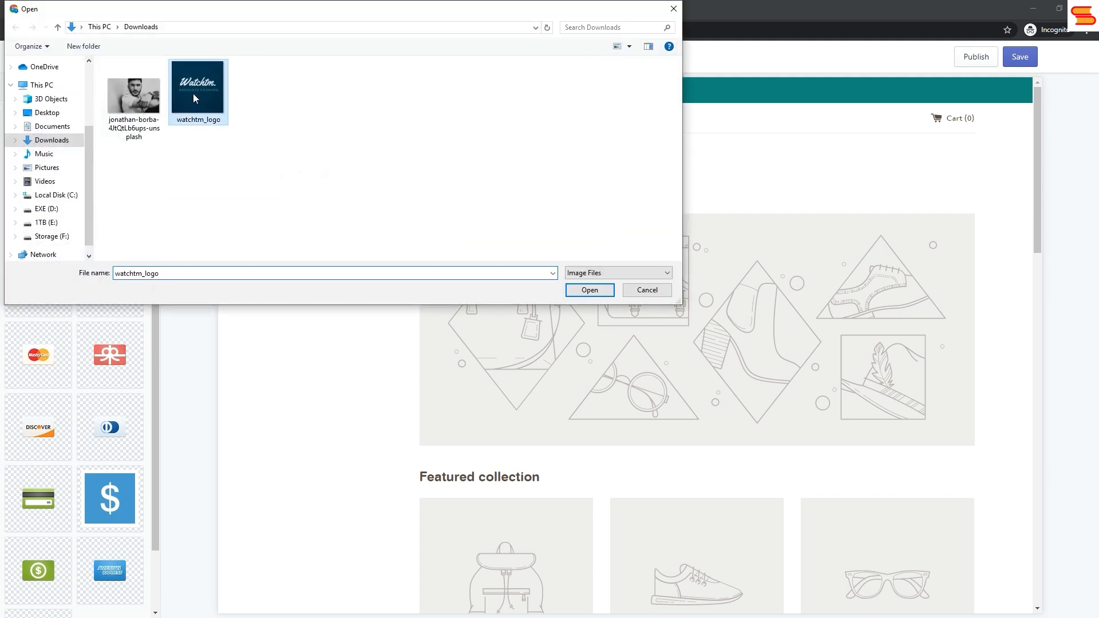
left_click(604, 294)
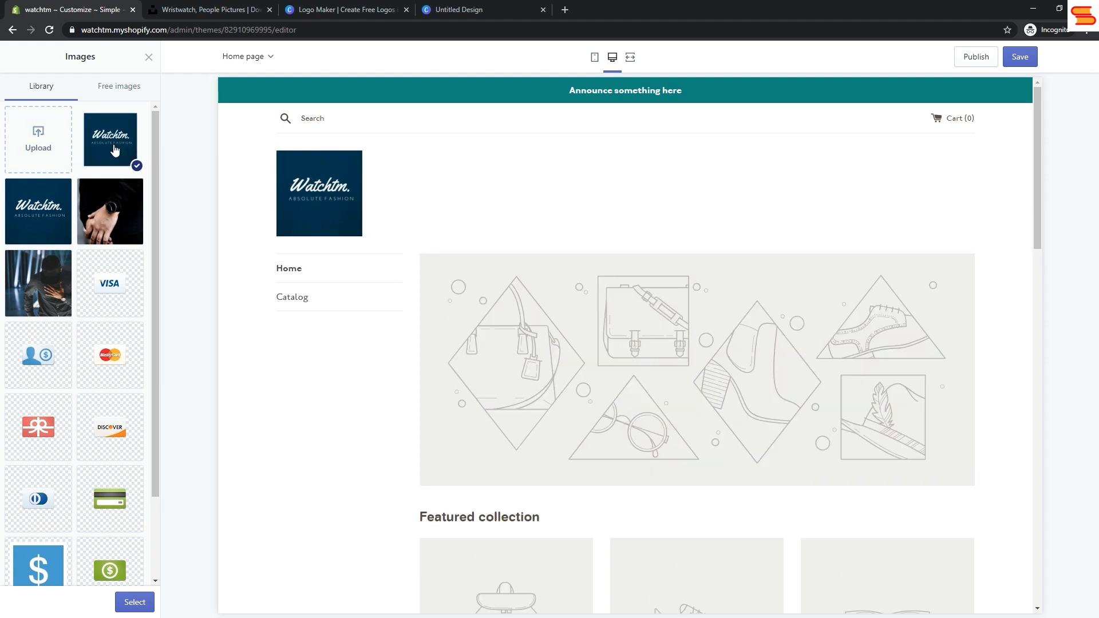
left_click(131, 603)
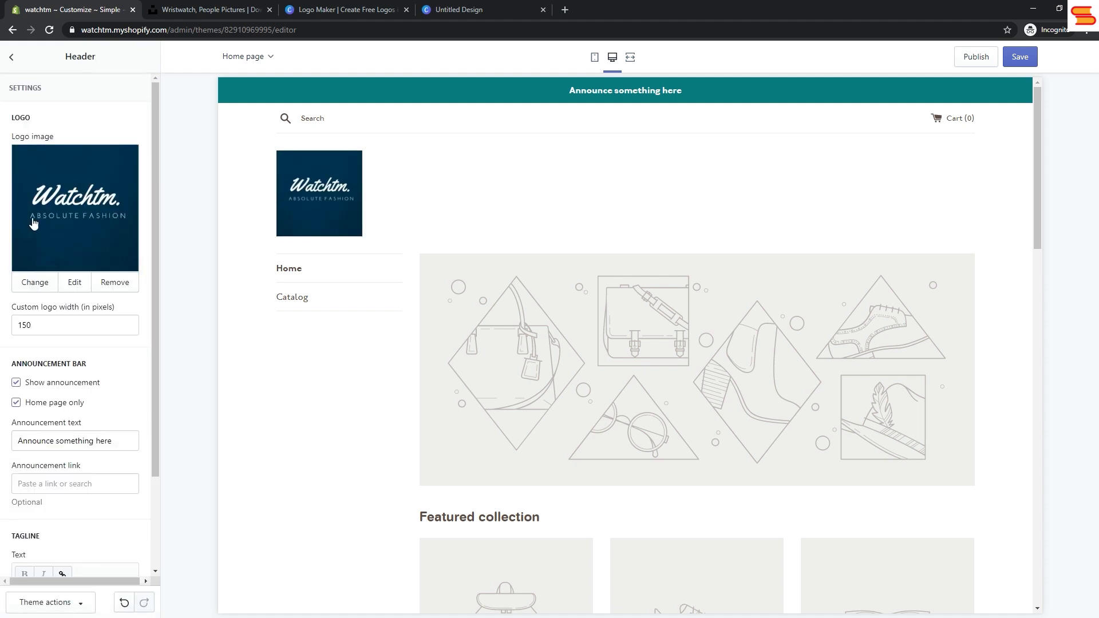
left_click(12, 57)
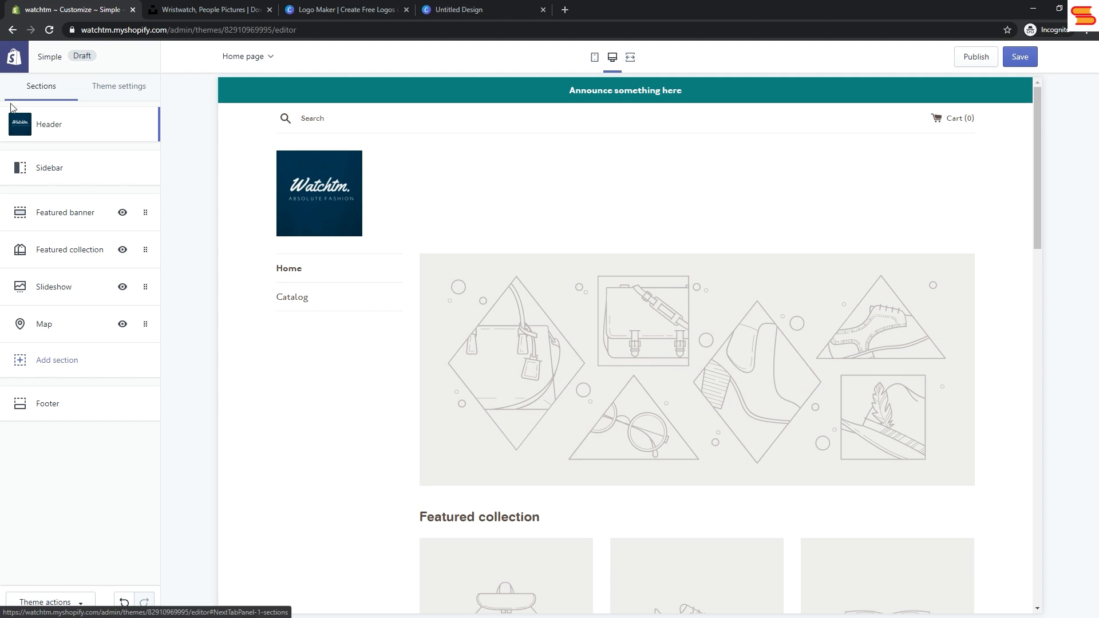
Step: Set the Featured banner image to the library photo of a man in a black cap wearing a wristwatch
left_click(48, 214)
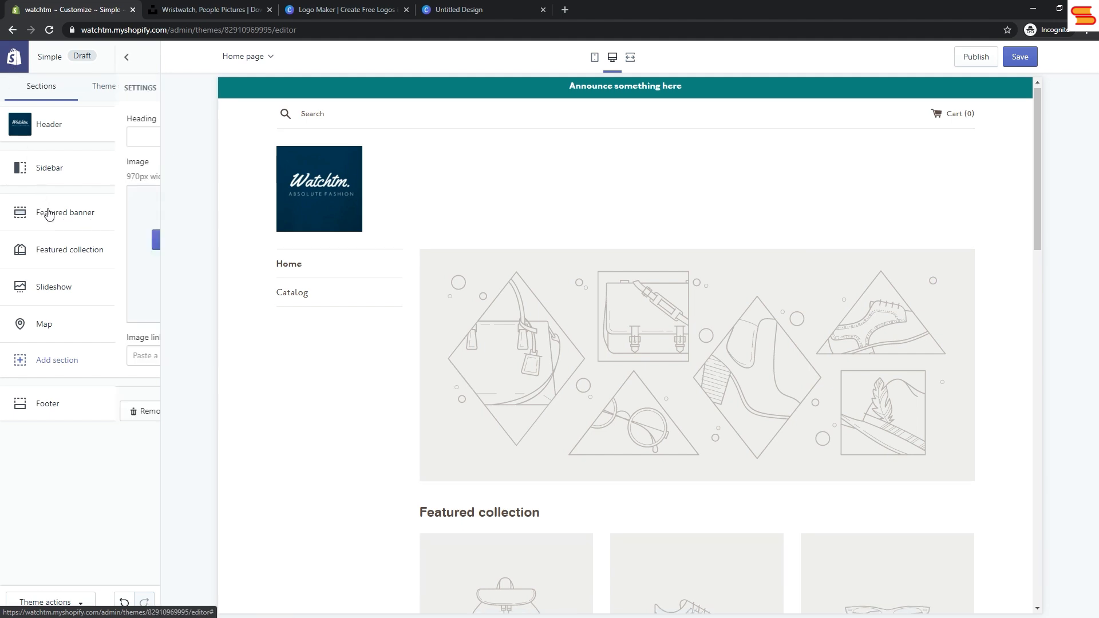
left_click(72, 239)
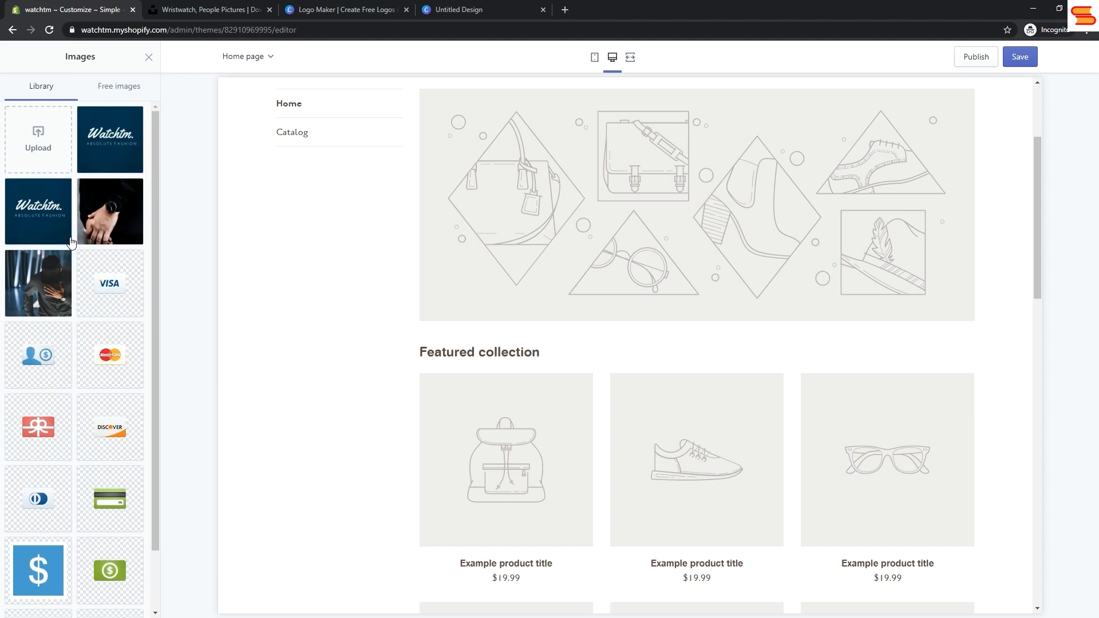
left_click(52, 152)
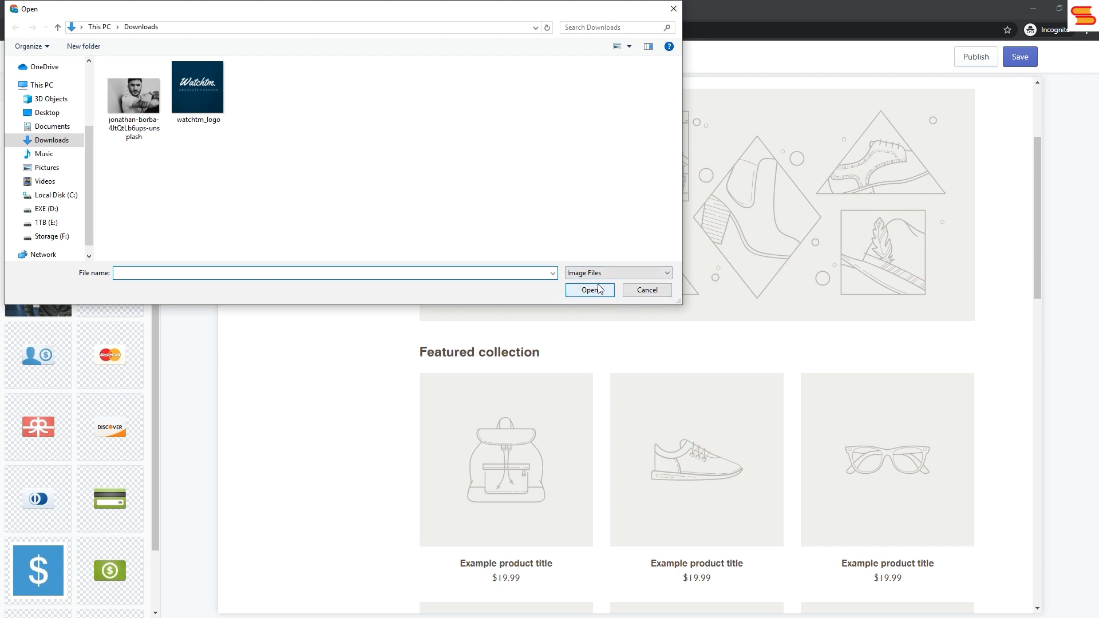
left_click(646, 291)
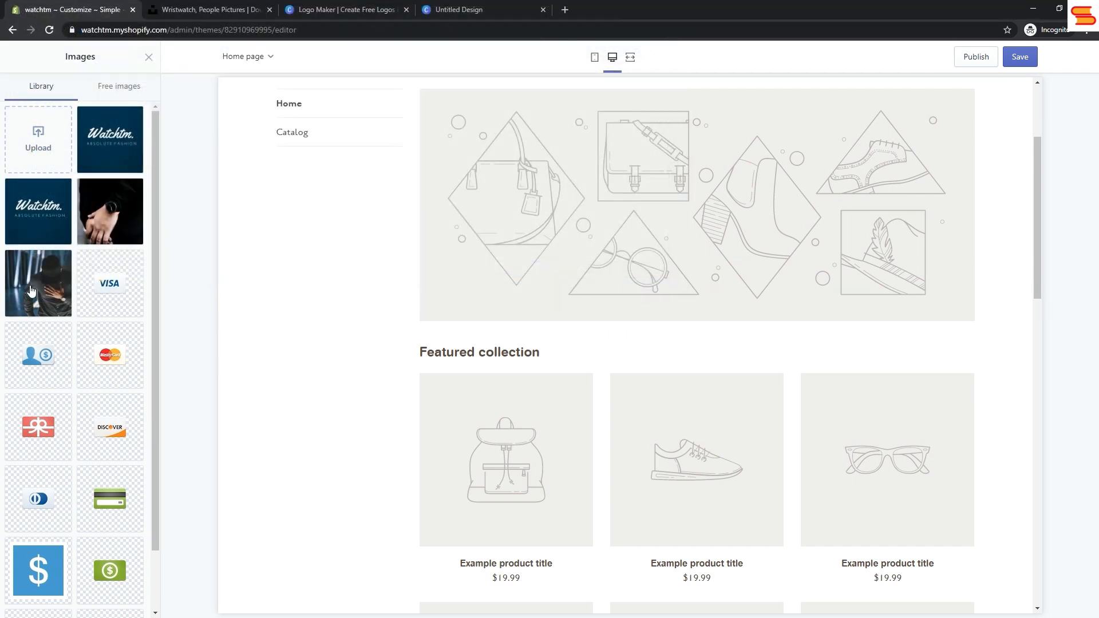
left_click(131, 232)
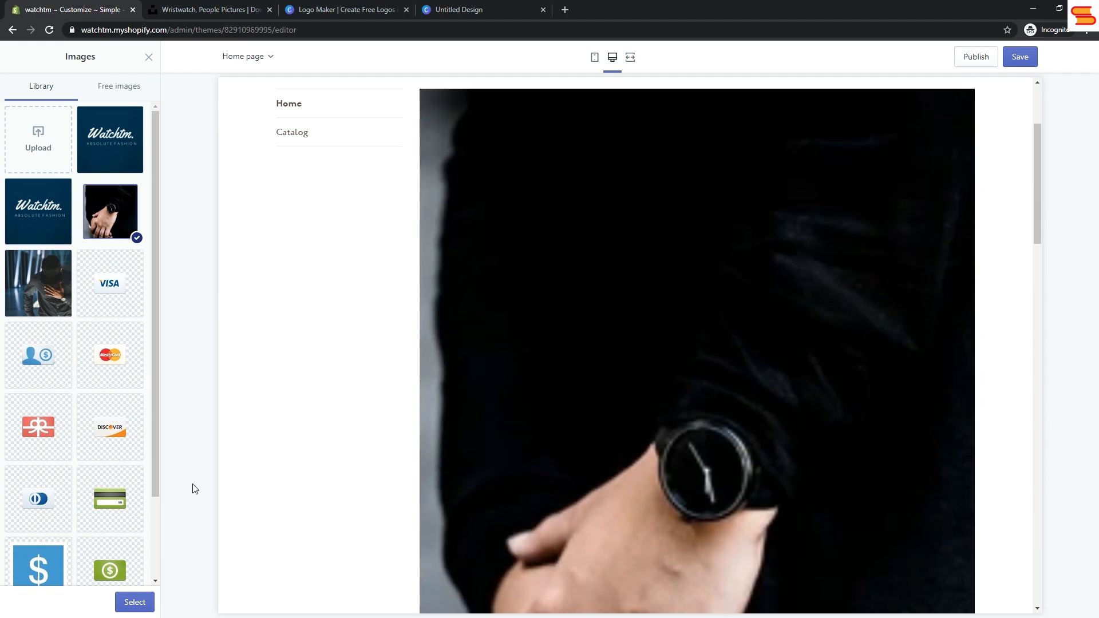
left_click(43, 286)
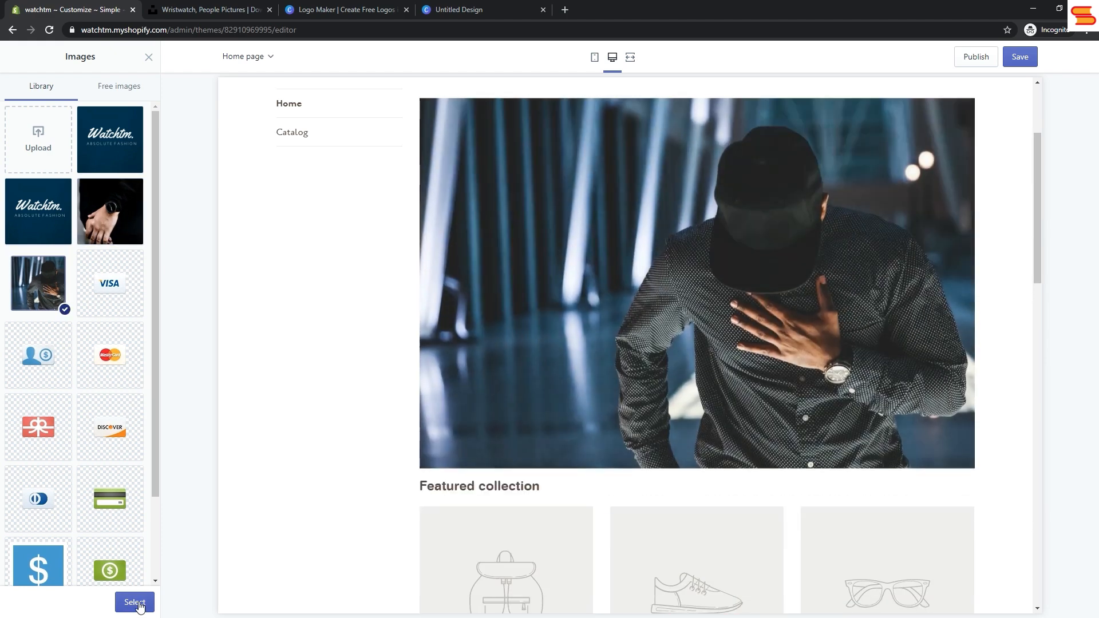
left_click(135, 603)
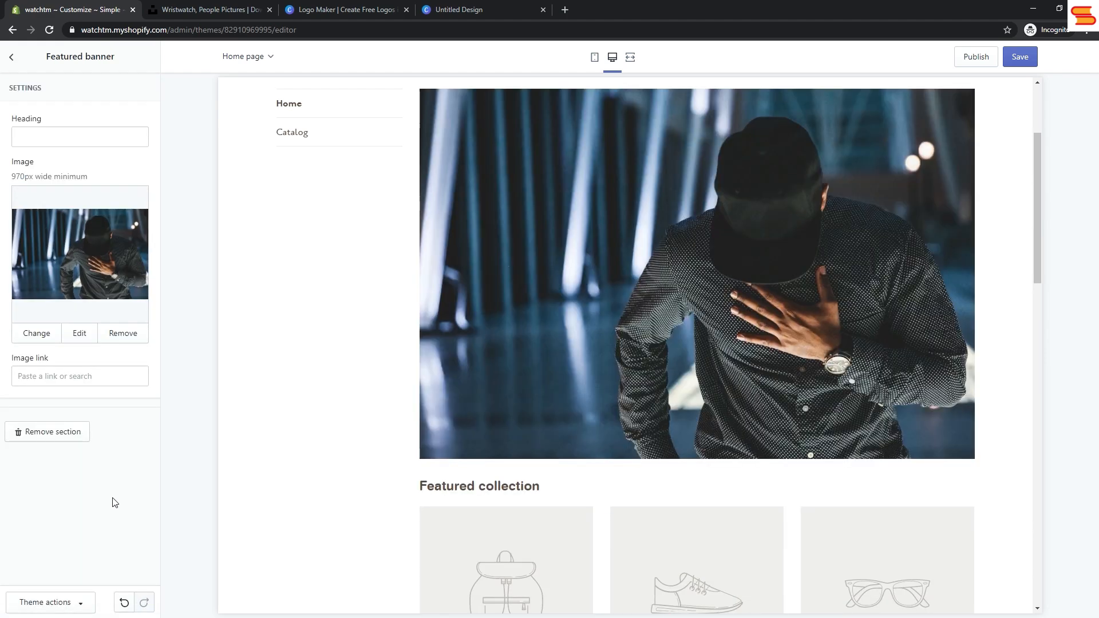
left_click(13, 58)
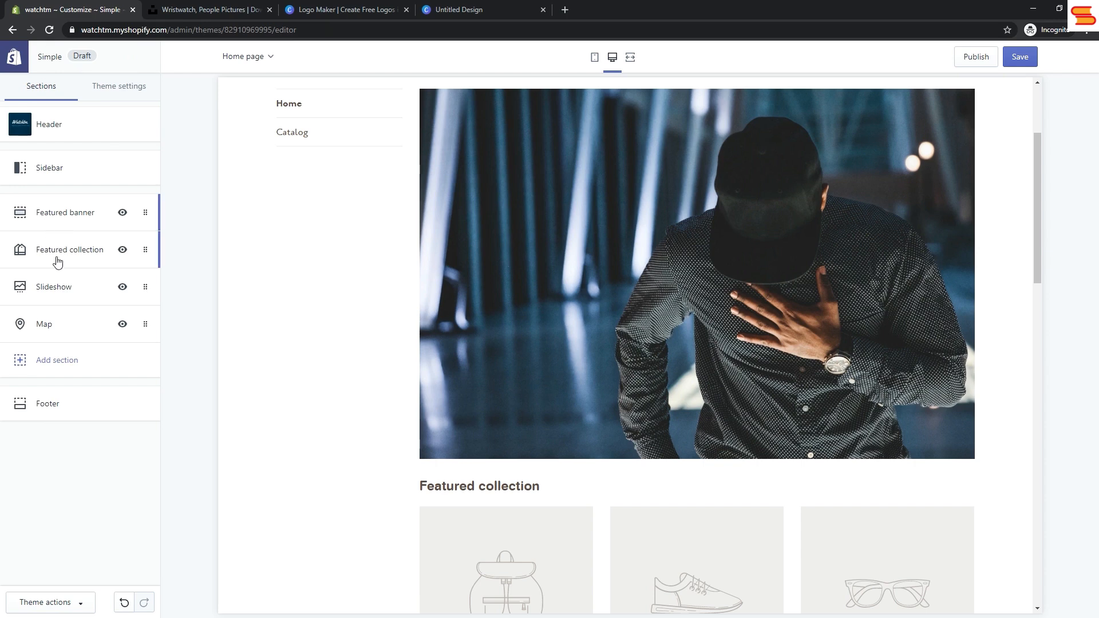
Step: Try 6 product rows in the Featured collection section, and set the rows back to 2
left_click(23, 252)
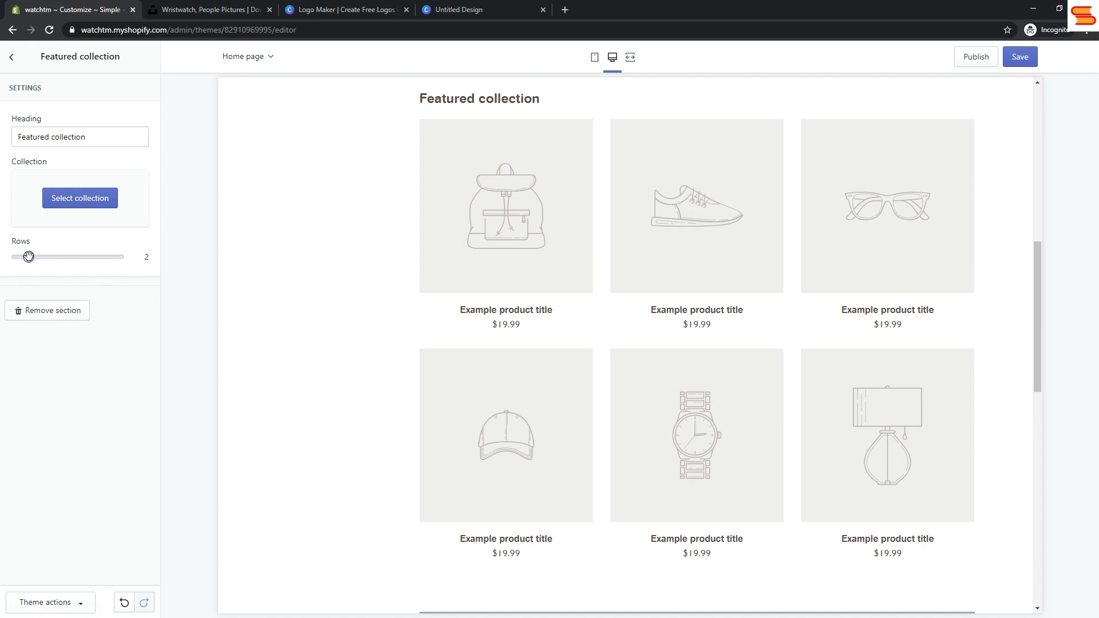
left_click_drag(29, 256, 71, 256)
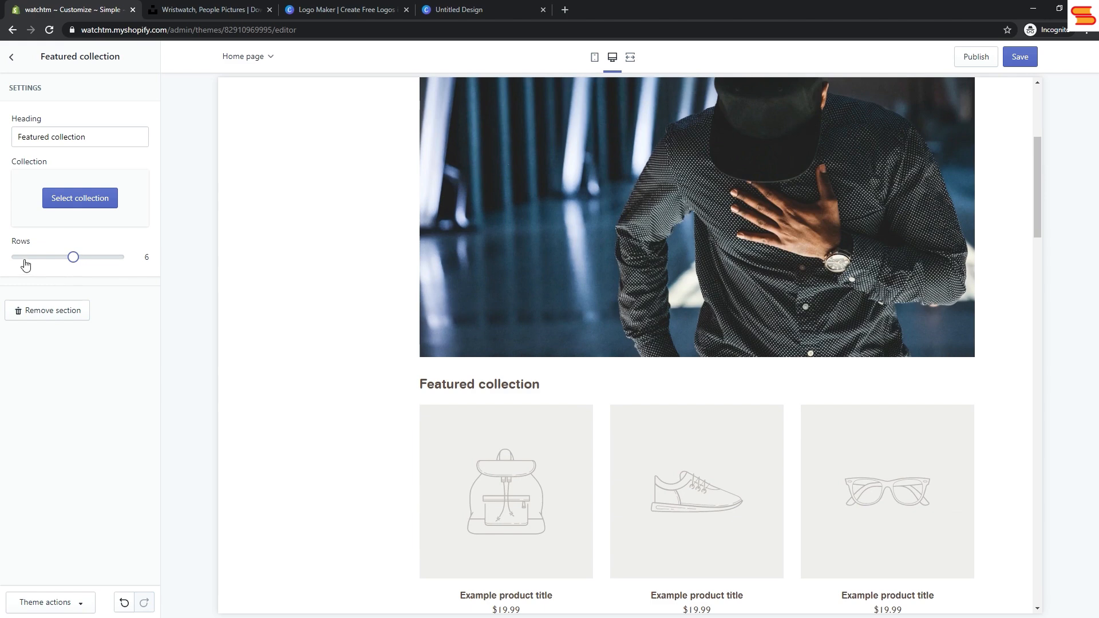
left_click(28, 257)
left_click(12, 57)
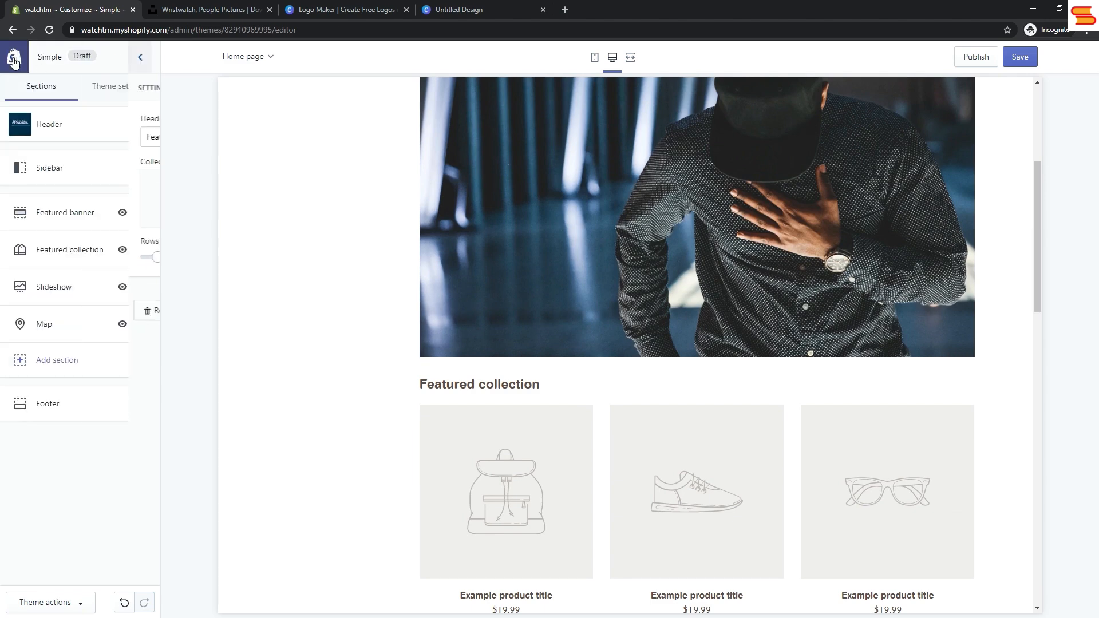
Step: Set the Slideshow's first slide image to the Men's Fashion free photo of a man checking his watch by a white brick wall
left_click(76, 289)
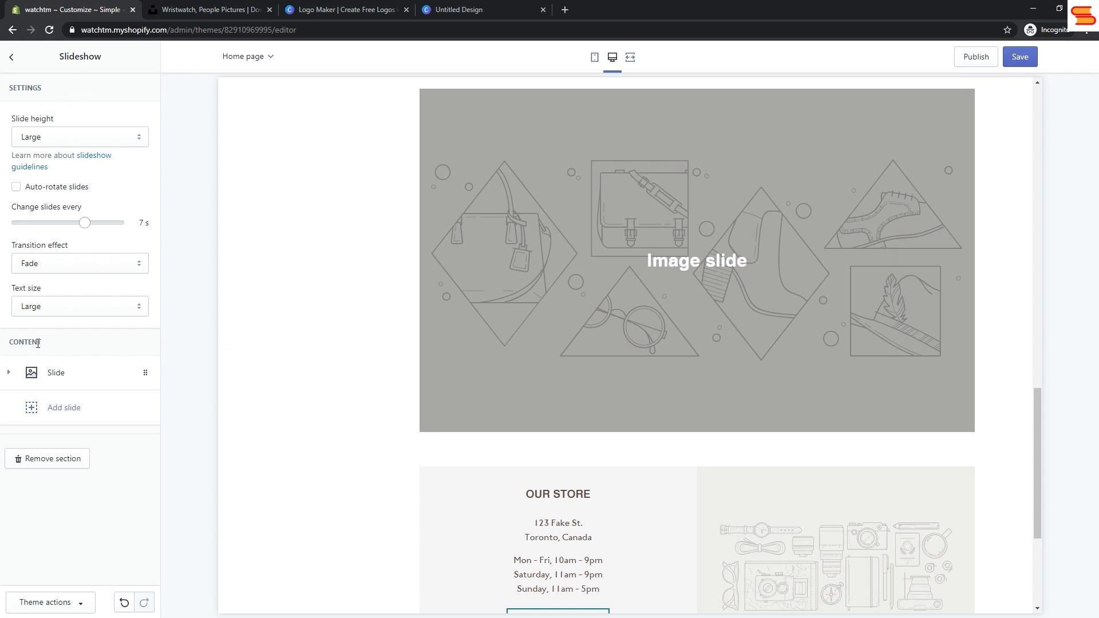
left_click(36, 373)
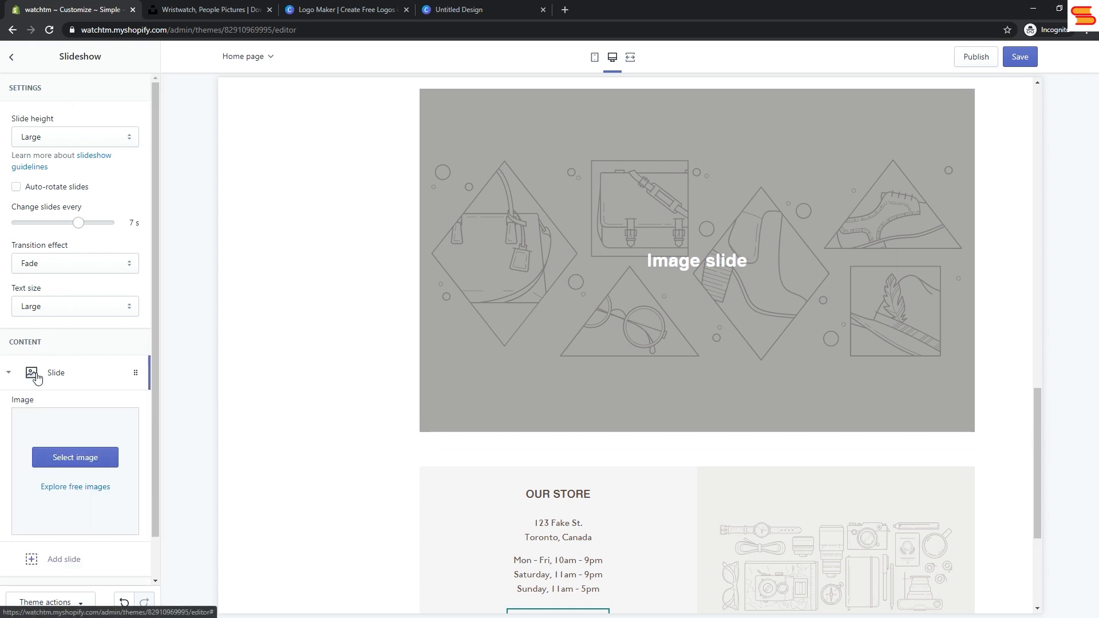
left_click(73, 470)
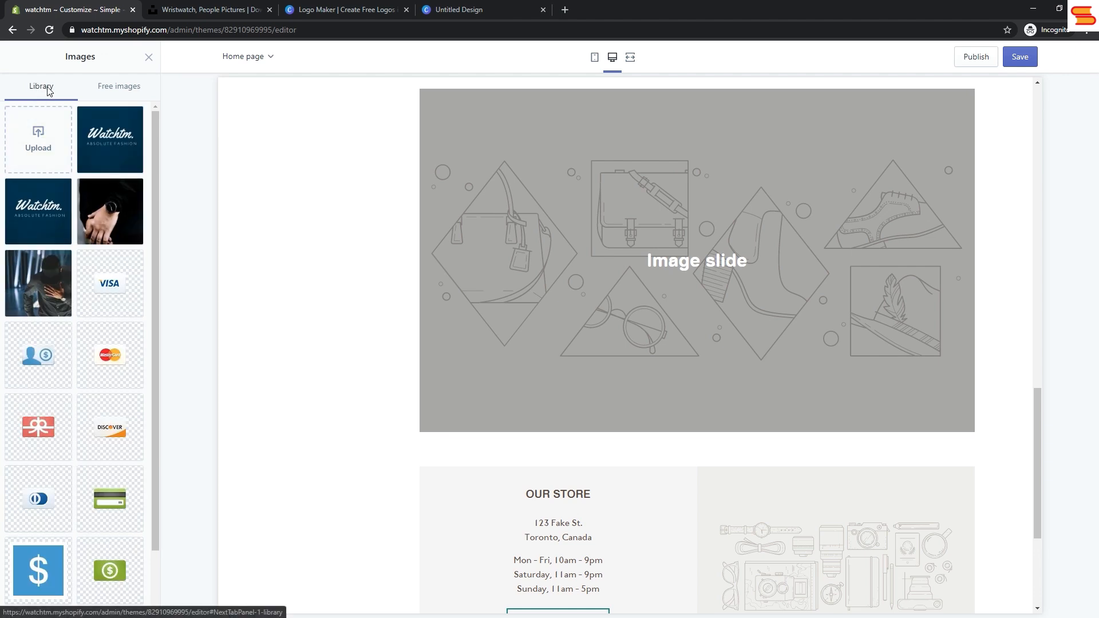
left_click(120, 92)
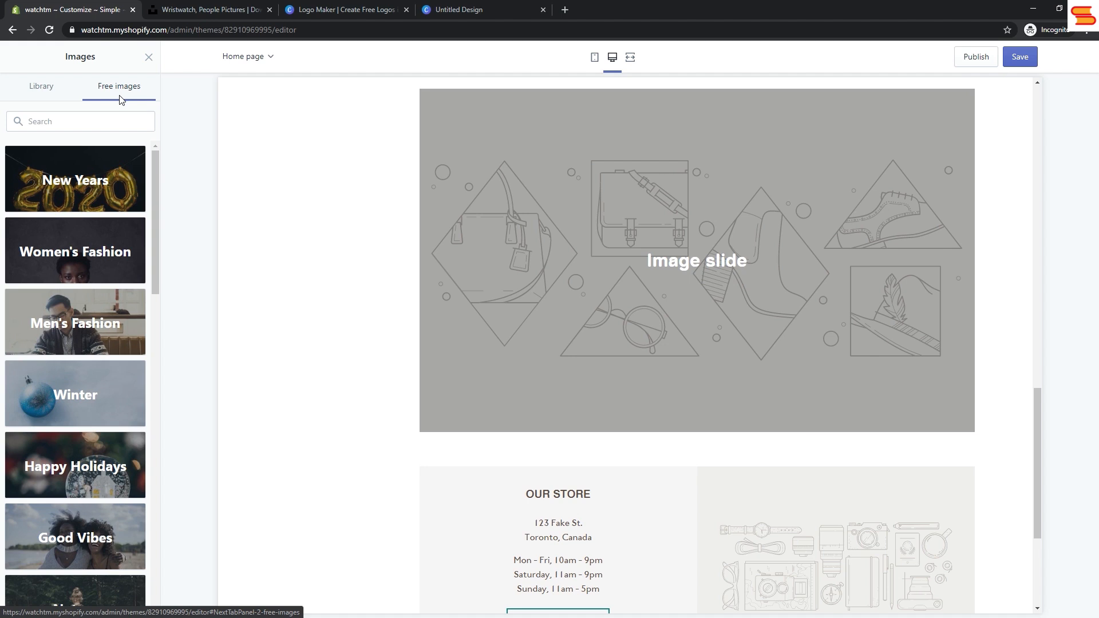
left_click(95, 327)
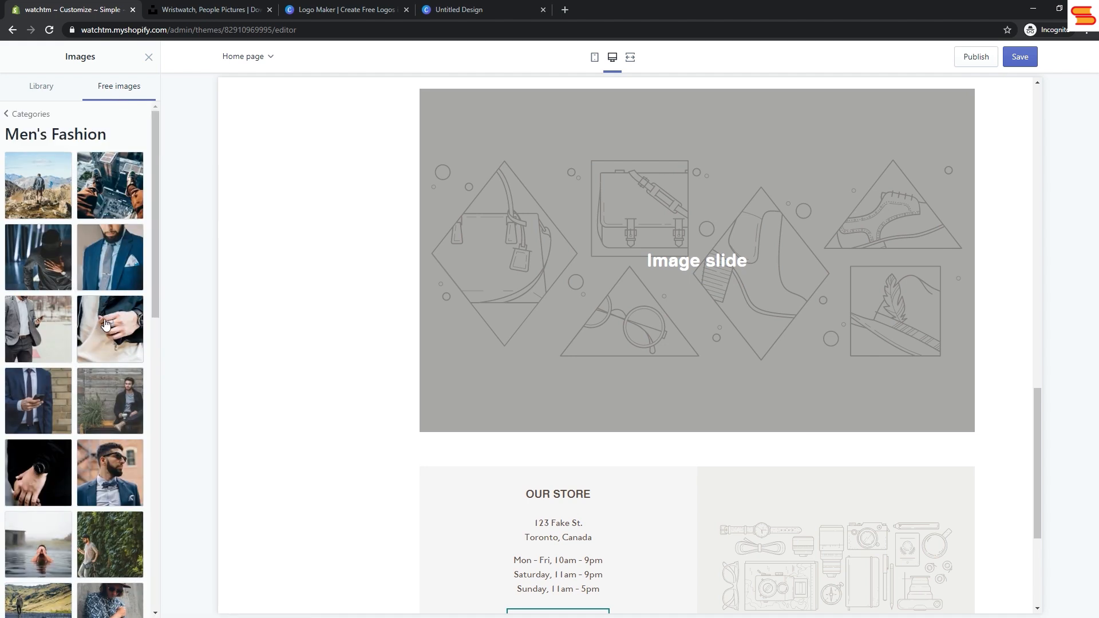
scroll(108, 327, "down", 5)
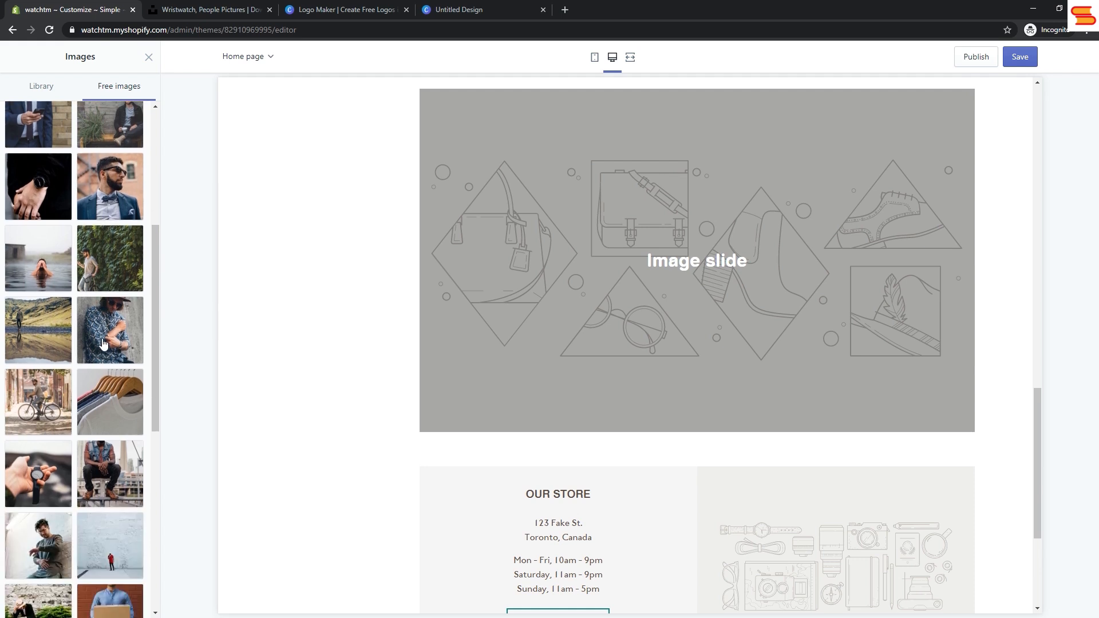
left_click(39, 548)
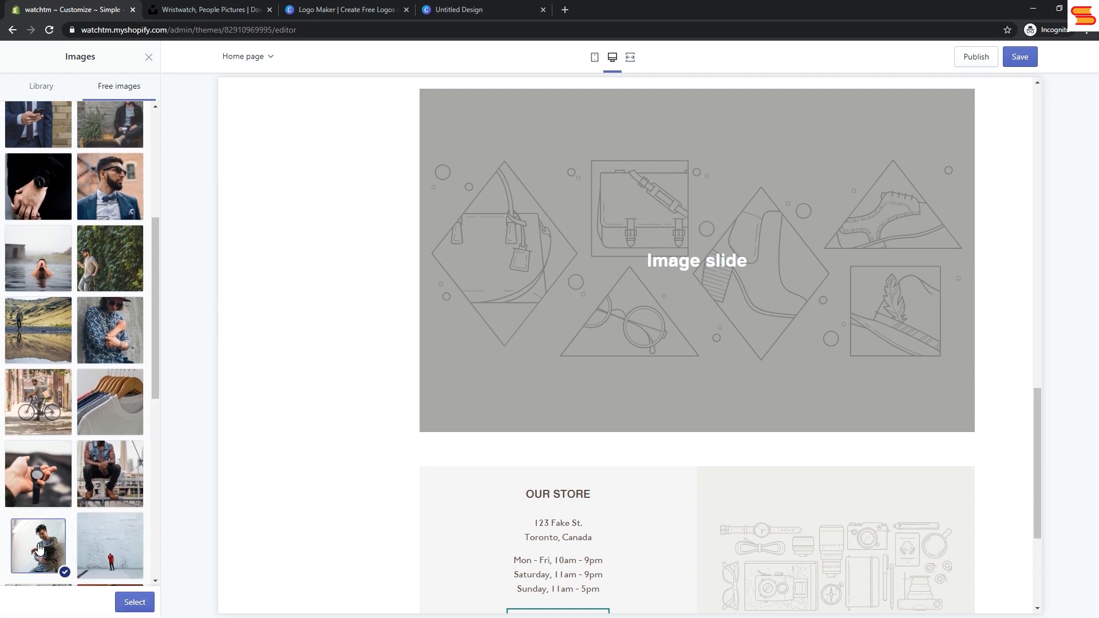
left_click(141, 605)
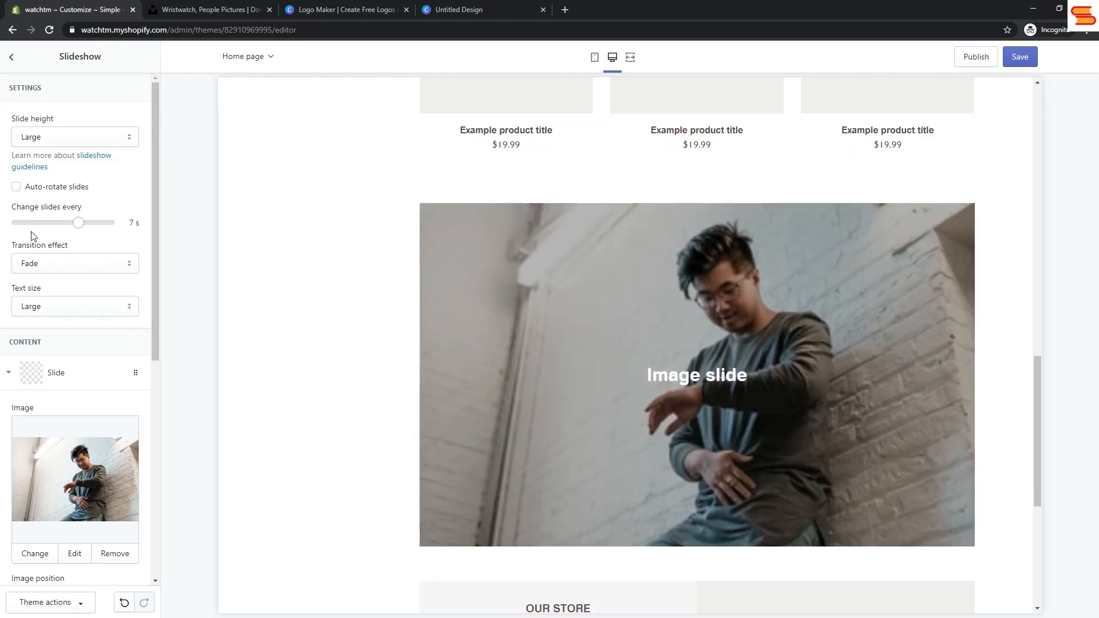
left_click(14, 59)
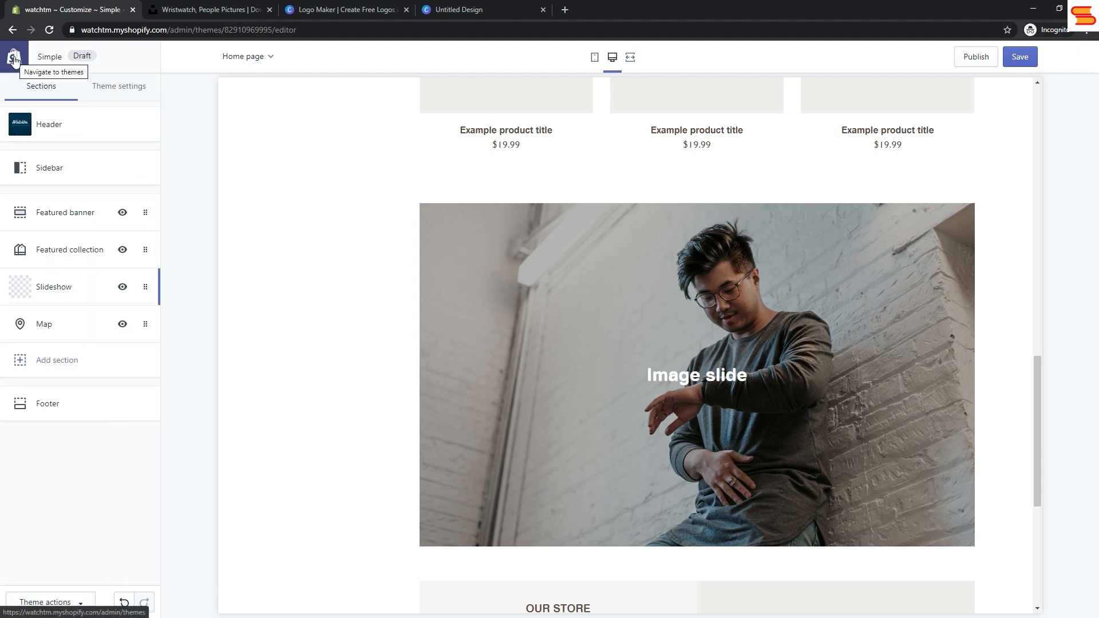
Step: Add a second slide to the Slideshow with the Men's Fashion free photo of a man sitting against a wooden plank wall
left_click(55, 292)
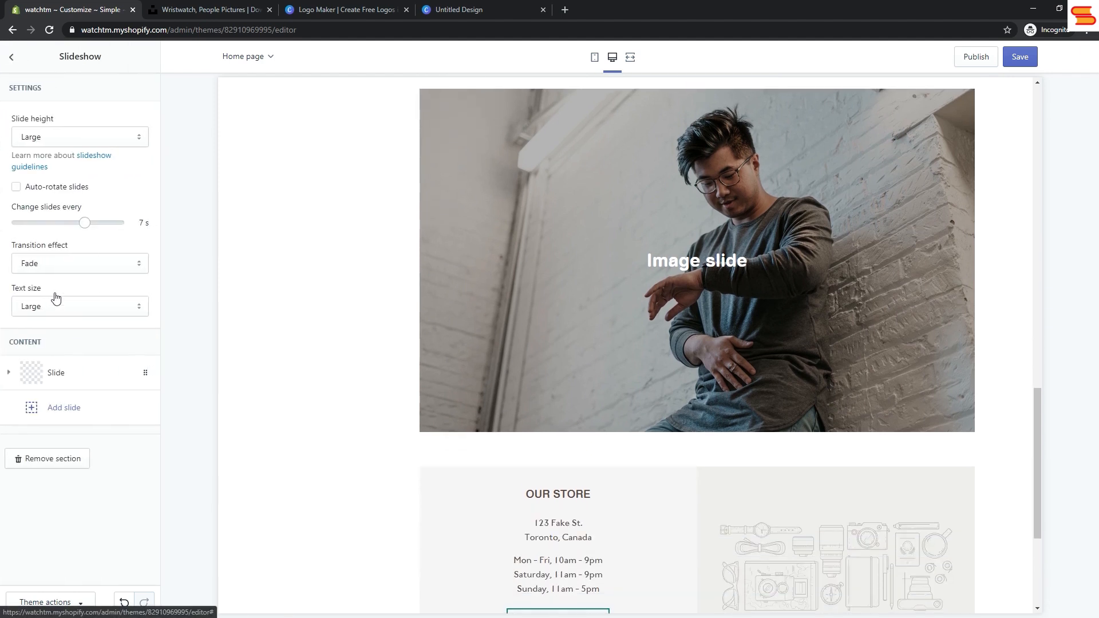
left_click(66, 409)
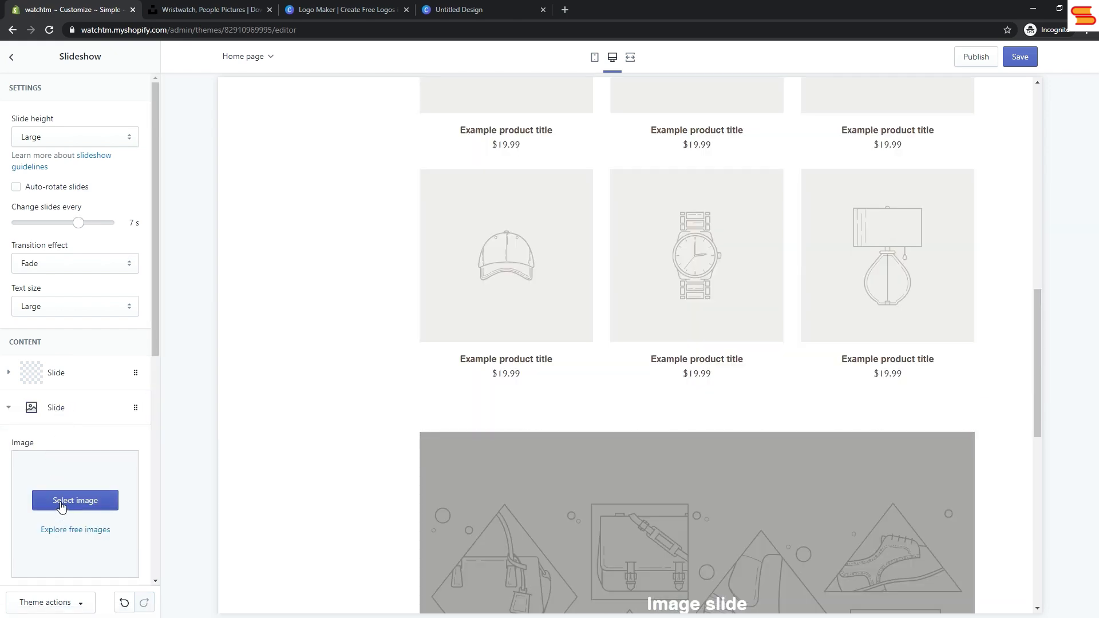
left_click(61, 502)
left_click(117, 86)
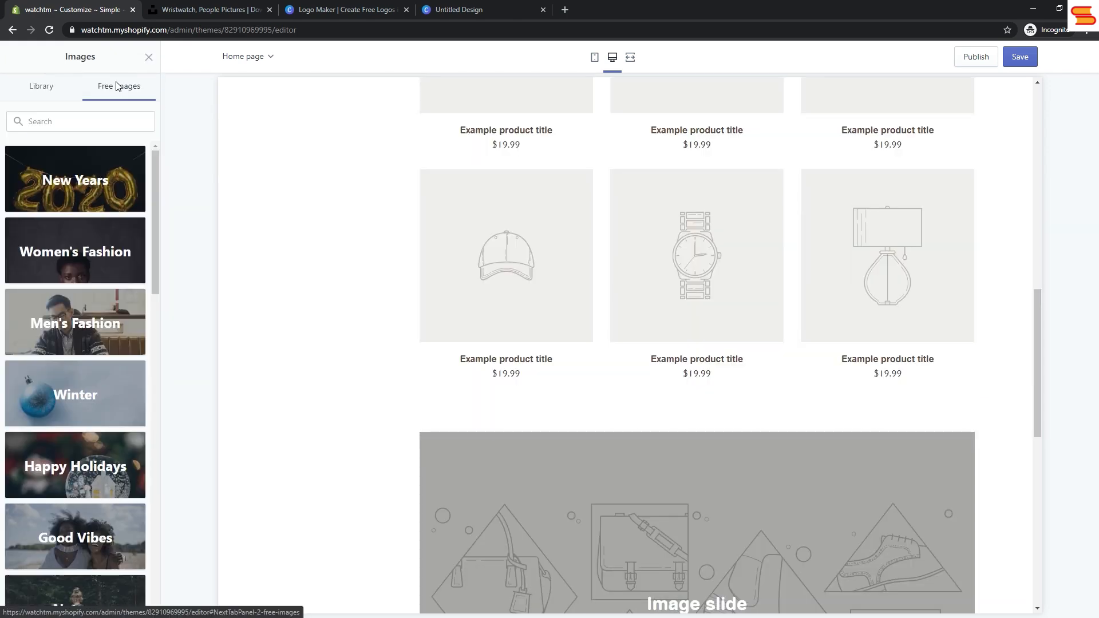
left_click(99, 326)
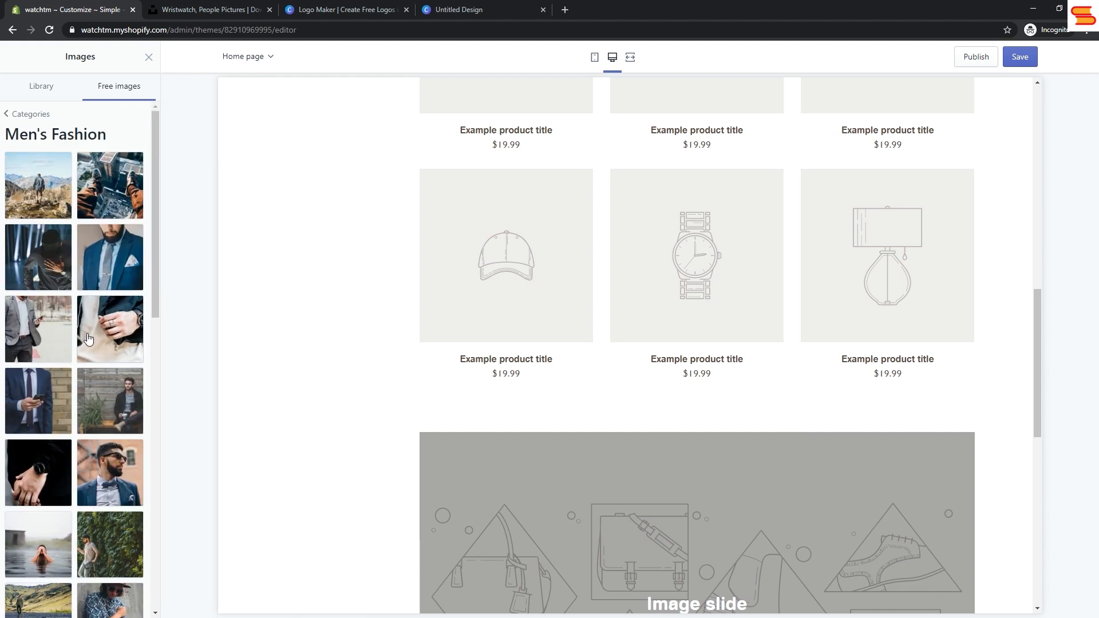
scroll(87, 343, "down", 2)
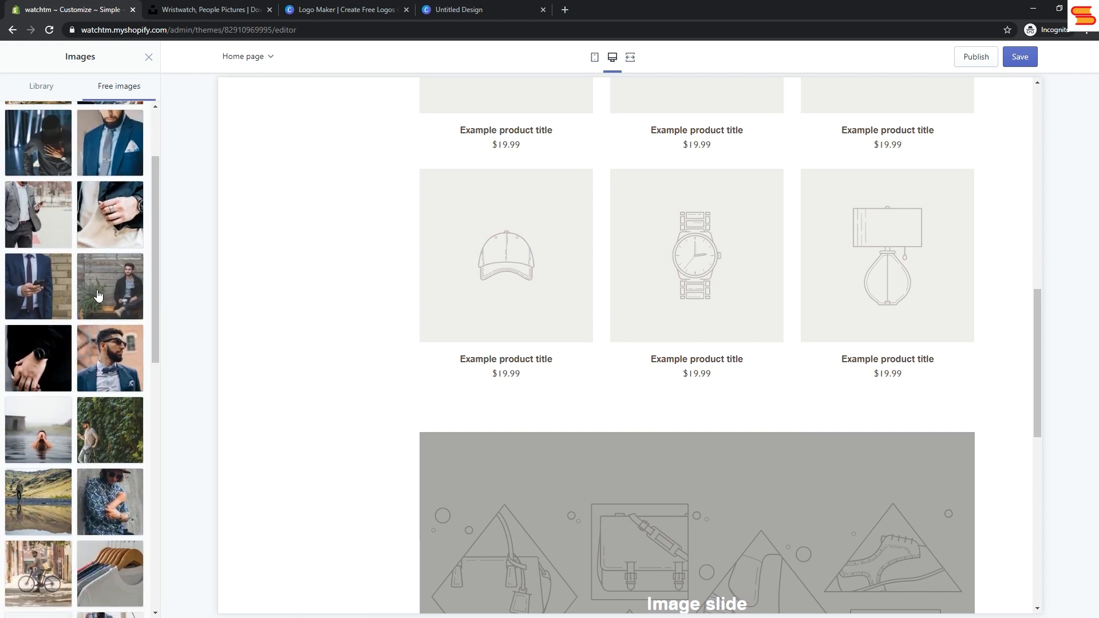
left_click(99, 294)
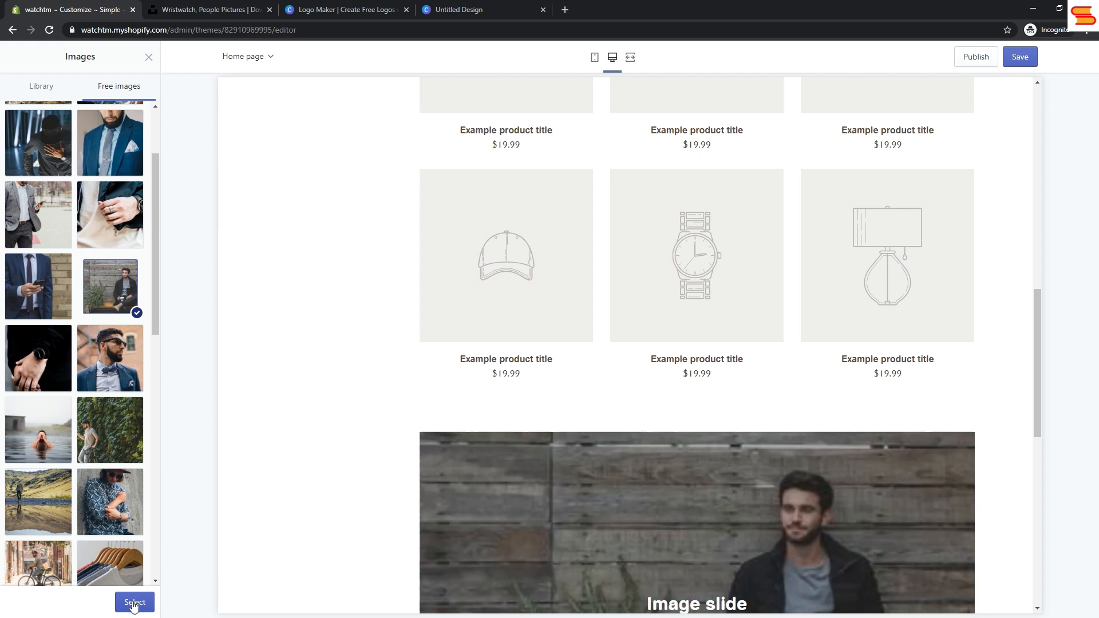
left_click(134, 604)
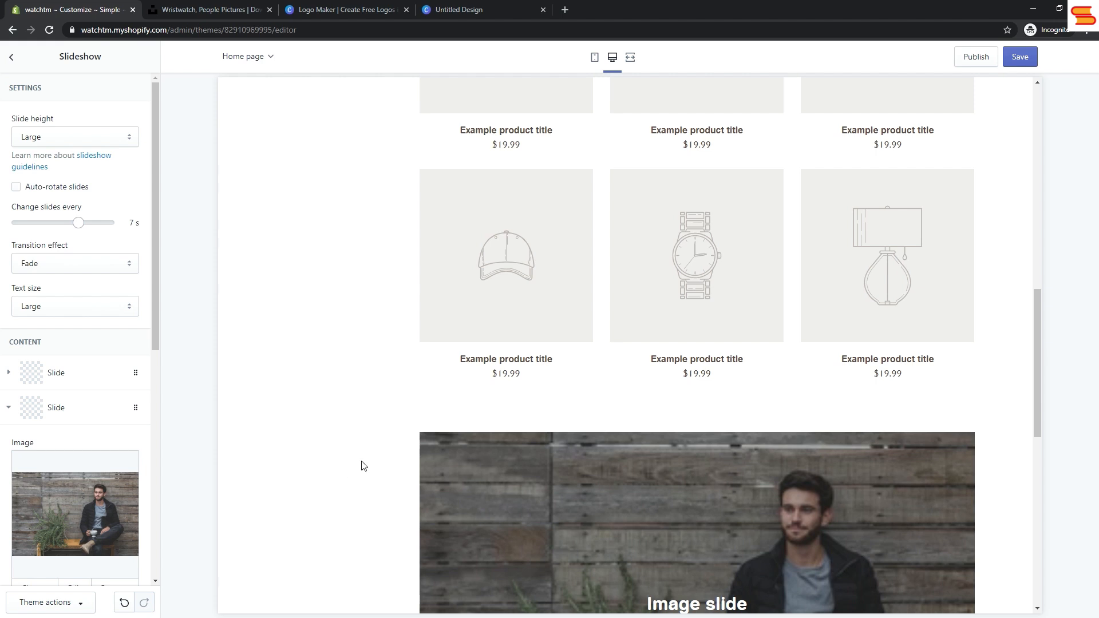
Step: Try the Medium slide height for the Slideshow and turn on auto-rotation of the slides
left_click(69, 379)
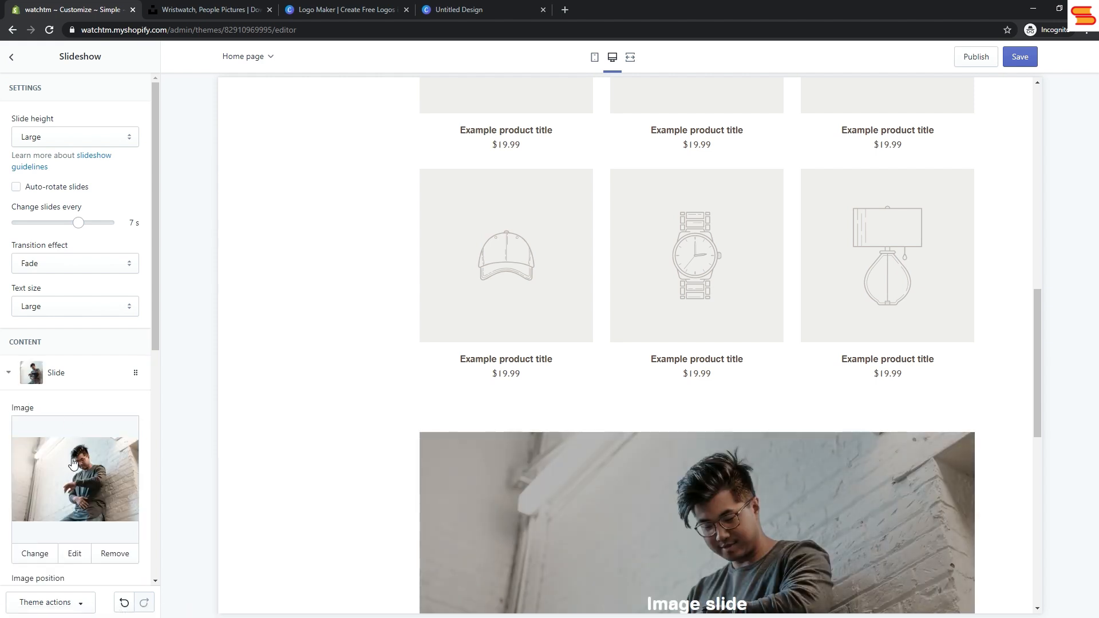
left_click(56, 141)
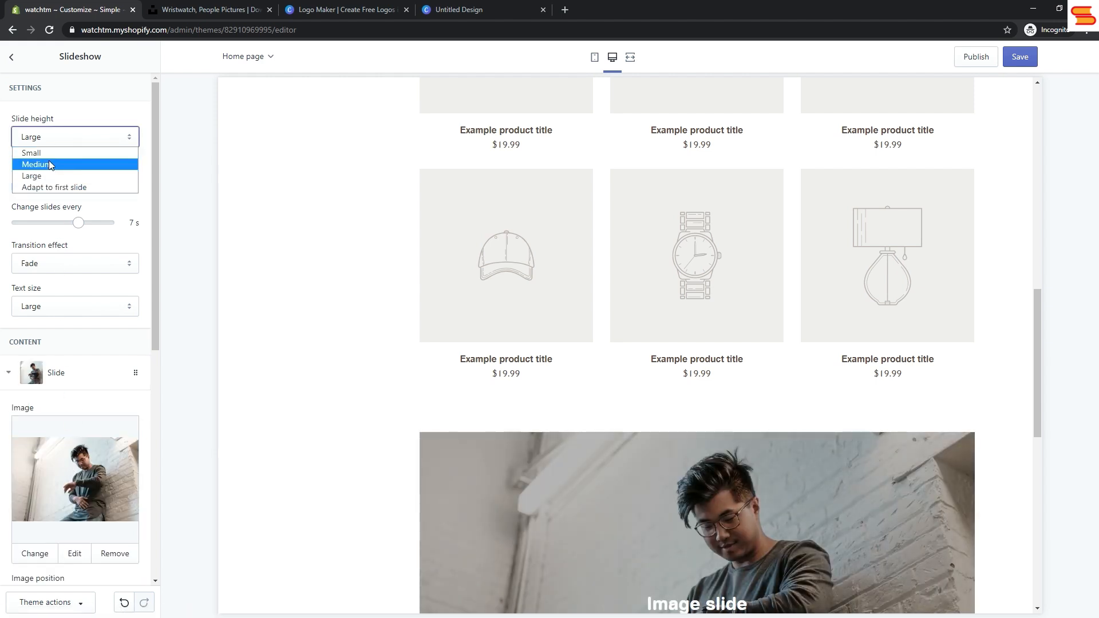
left_click(49, 165)
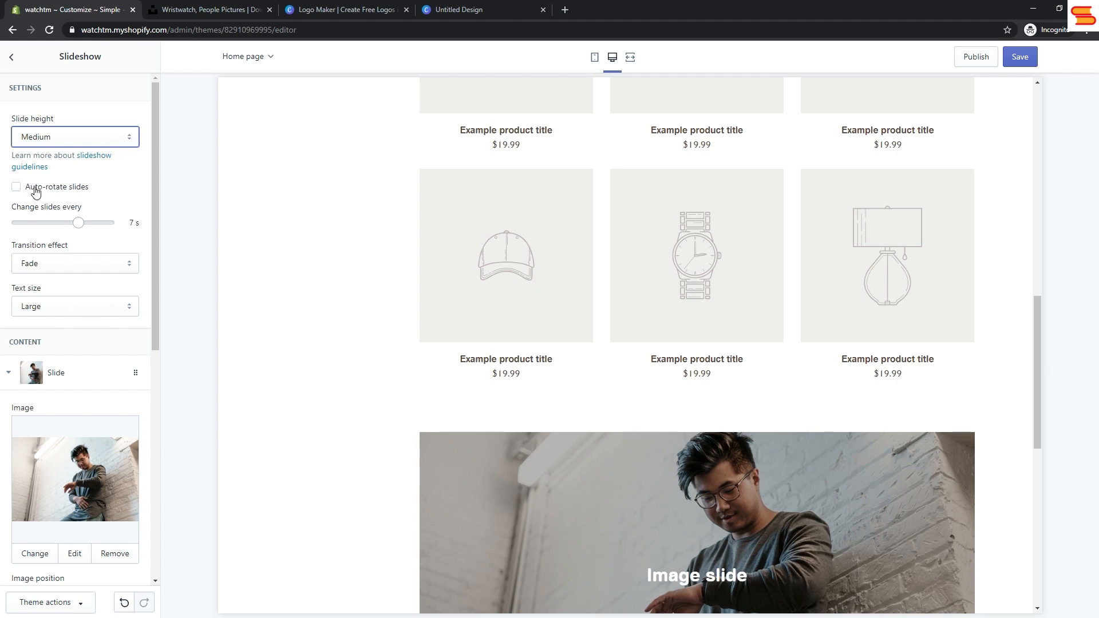
left_click(35, 190)
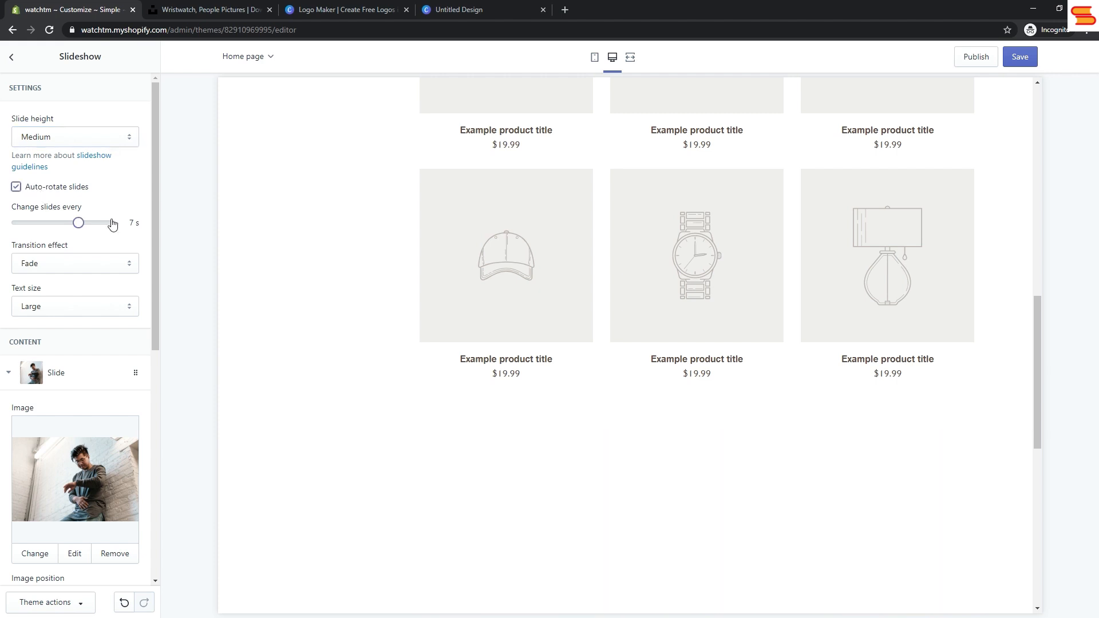
Step: Set the slides to change every 5 seconds, and look over the transition effect and text size options
left_click_drag(156, 195, 153, 224)
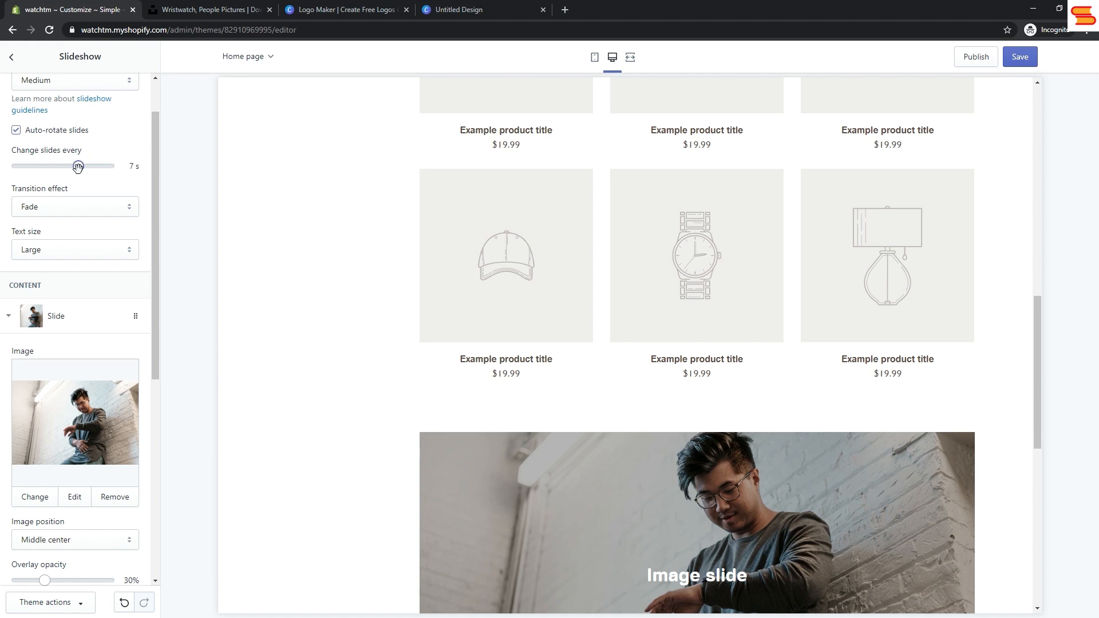
left_click_drag(60, 167, 18, 166)
left_click(41, 170)
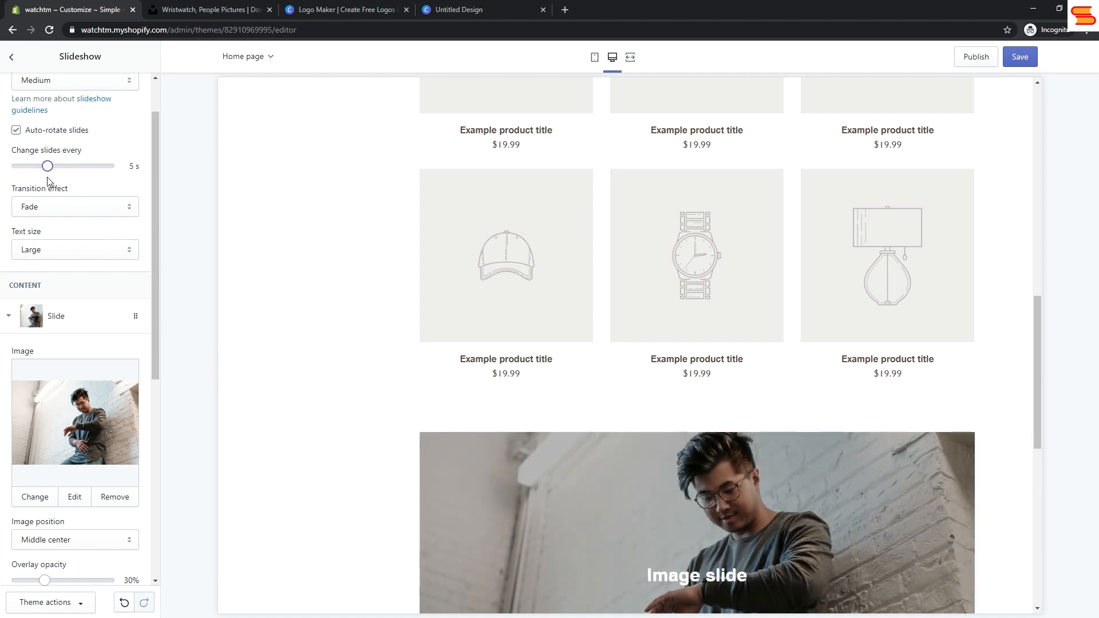
left_click(81, 209)
left_click(81, 210)
left_click(85, 254)
left_click(84, 253)
Step: Set the slide height back to Large and return to the home page section list
scroll(86, 229, "up", 1)
left_click(92, 140)
left_click(55, 178)
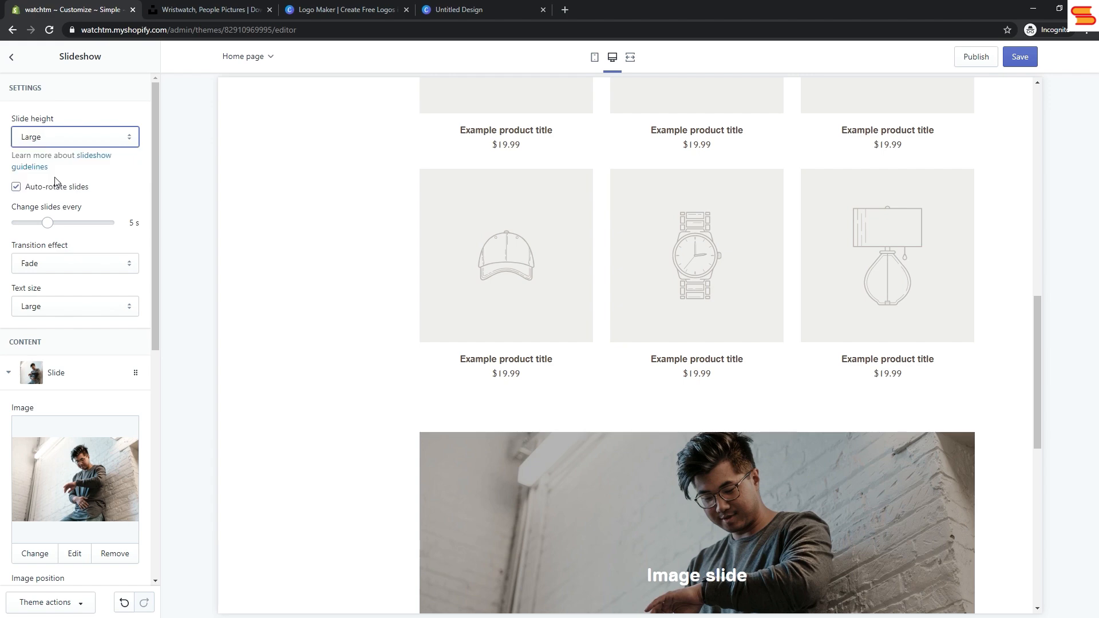
left_click(12, 57)
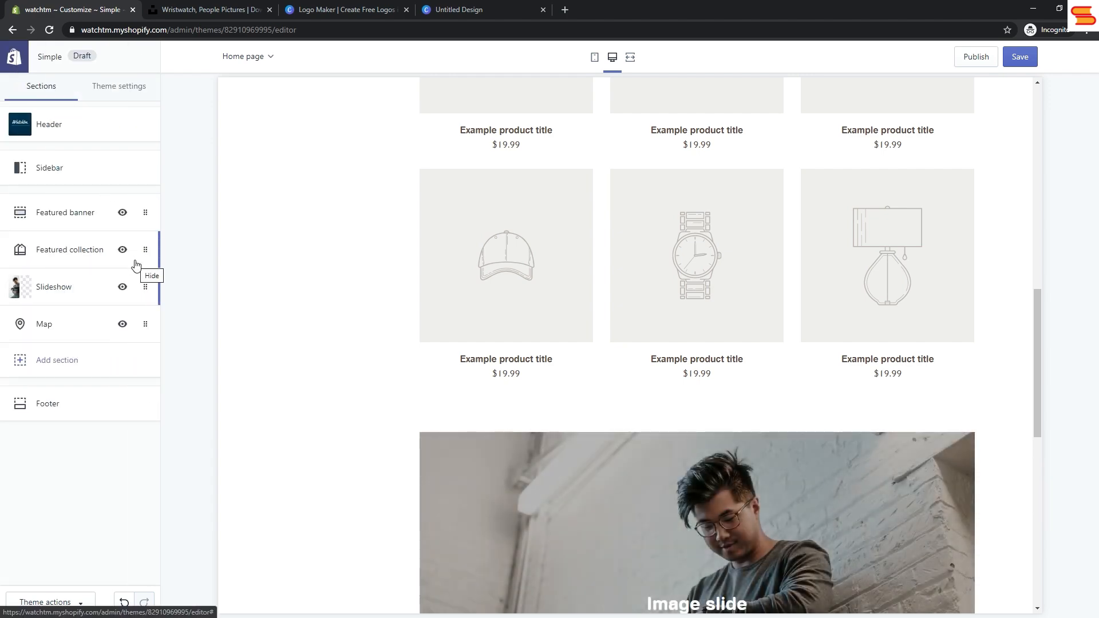
Step: Preview the second slide of the slideshow on the page and save the theme changes
scroll(327, 346, "down", 5)
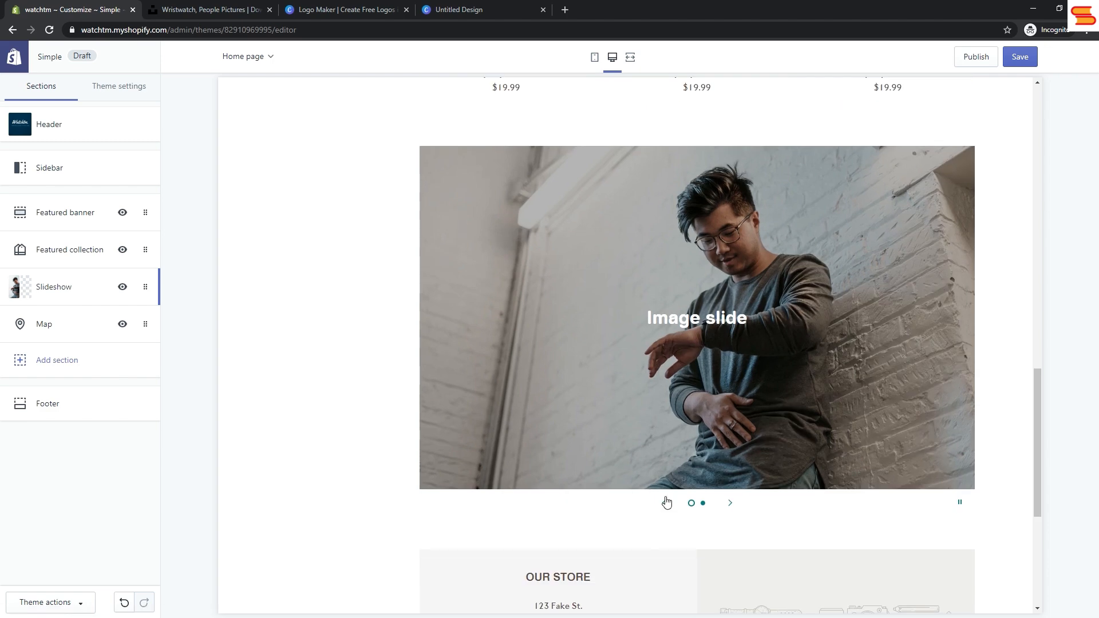
left_click(703, 503)
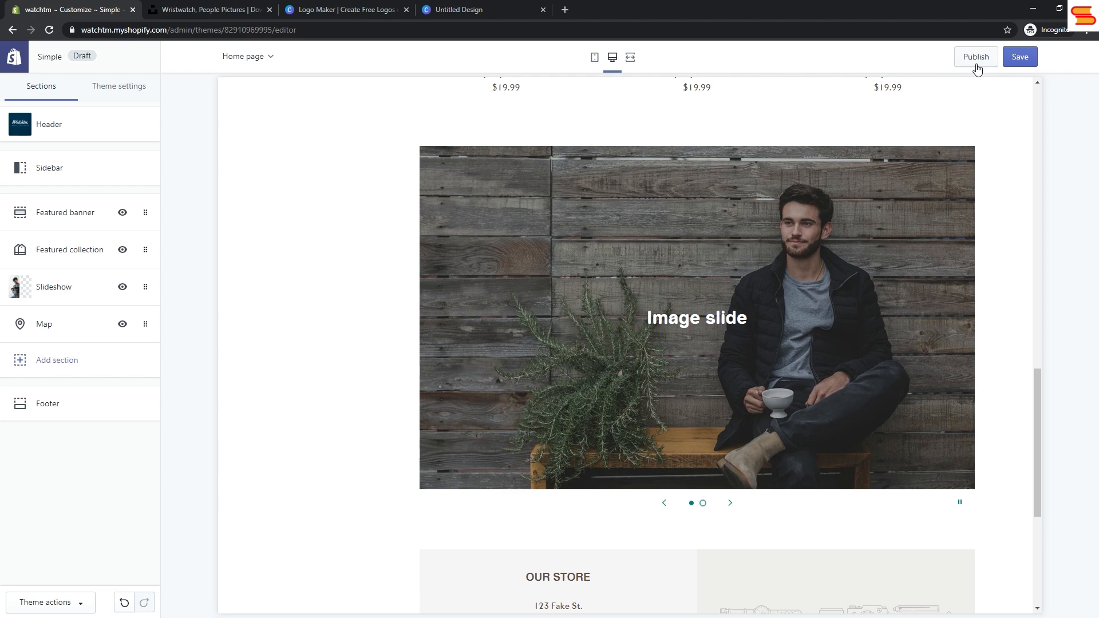
left_click(1015, 58)
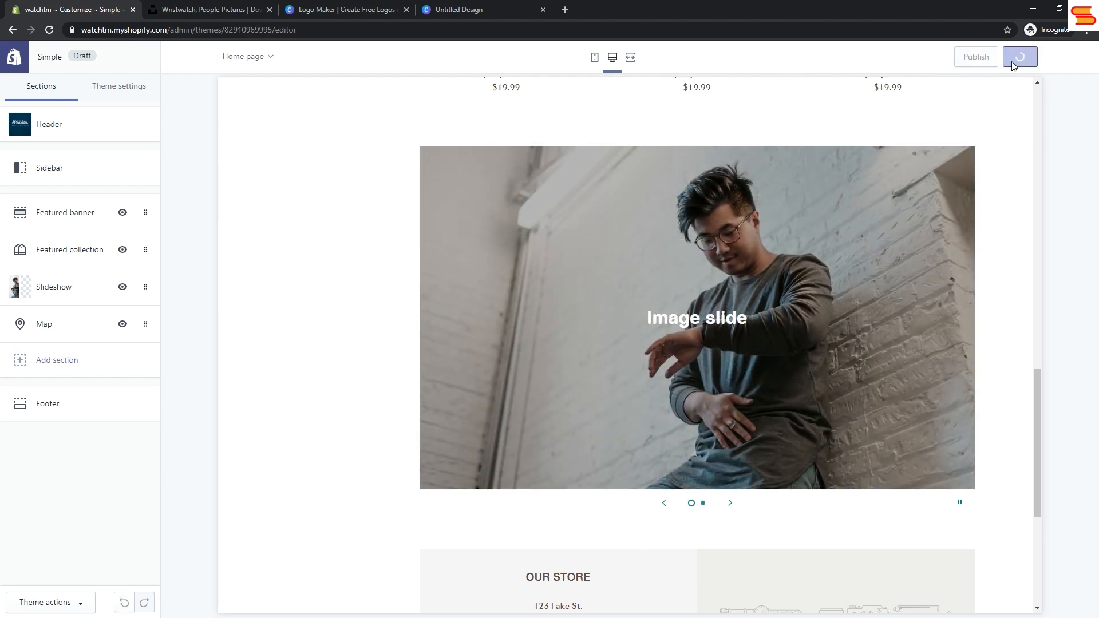
Step: Leave the theme editor for the store's admin home at watchtm.myshopify.com/admin
left_click(181, 31)
left_click(201, 31)
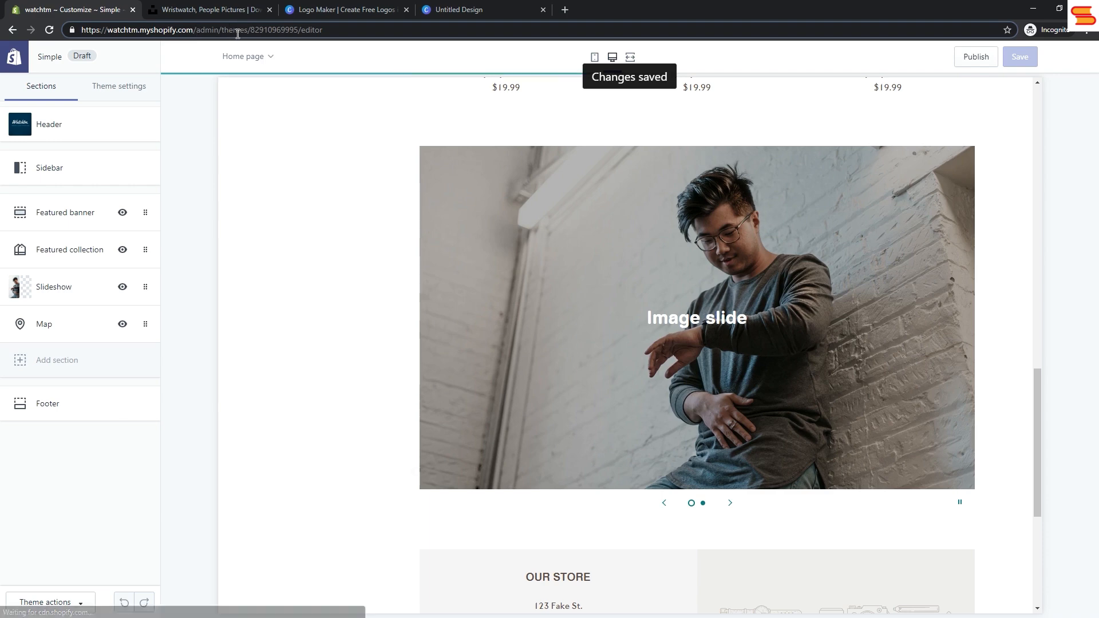
left_click_drag(225, 30, 388, 29)
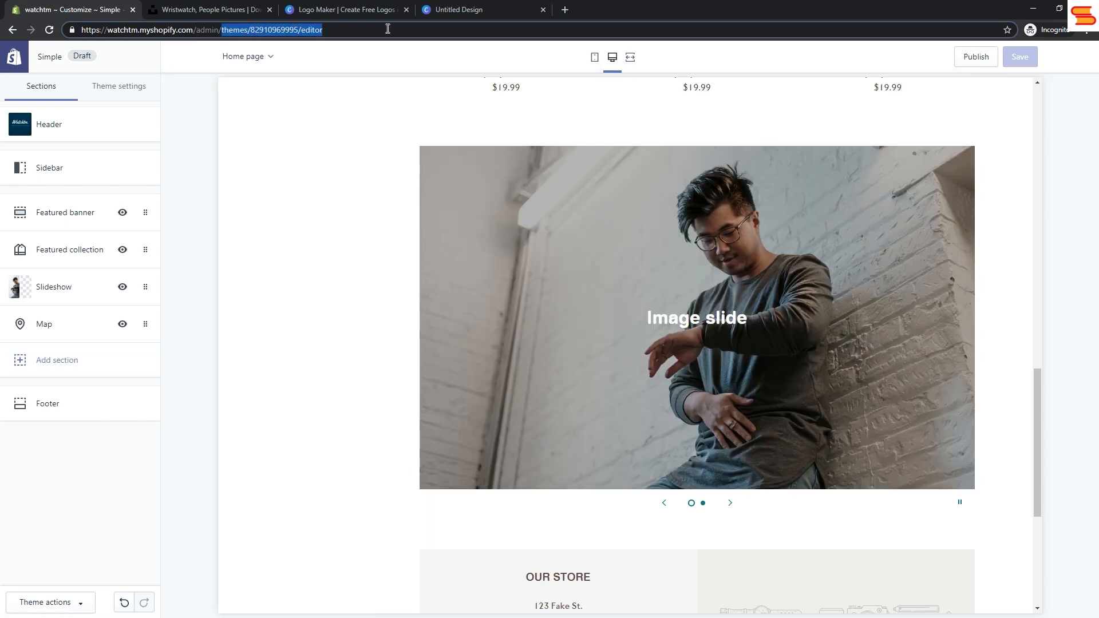
key("BackSpace")
key("Return")
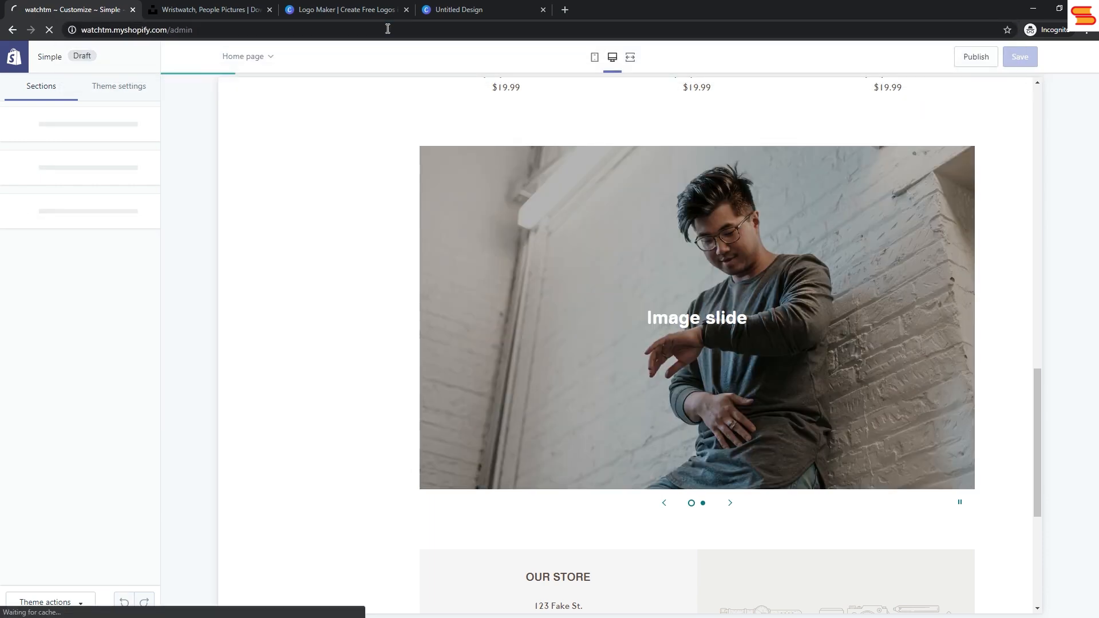